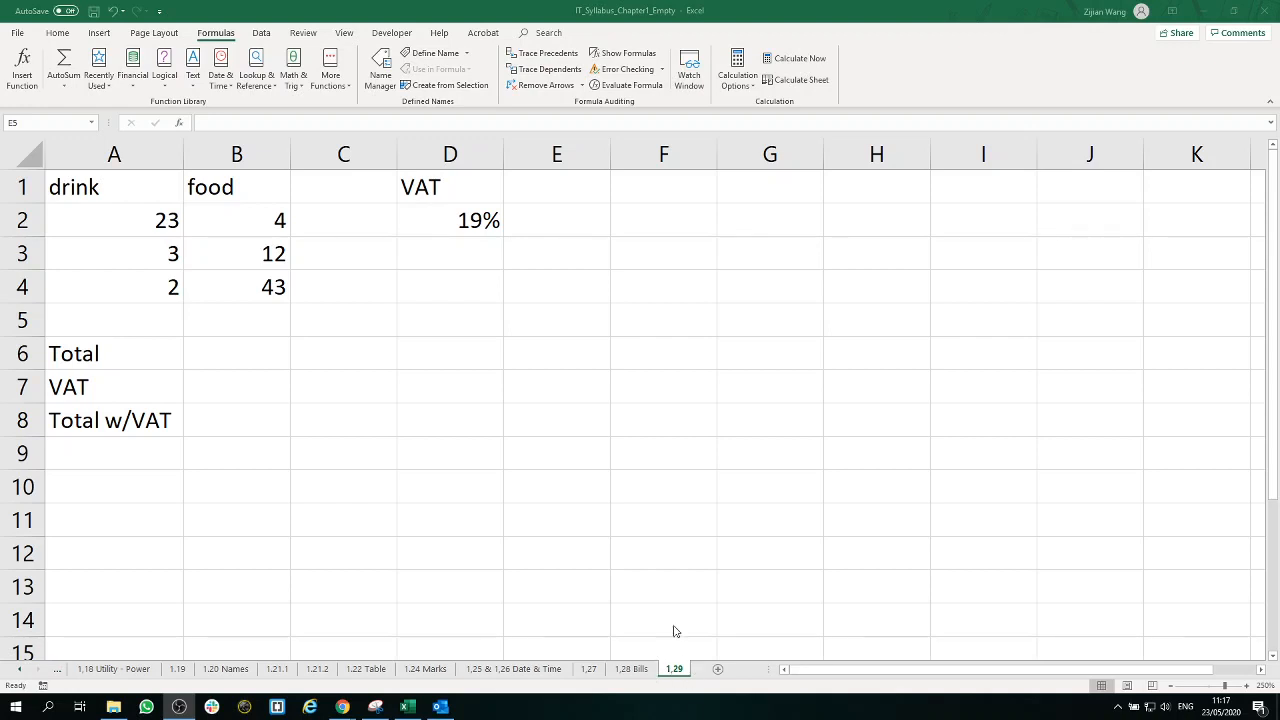
left_click(489, 419)
key("ctrl+shift+Home")
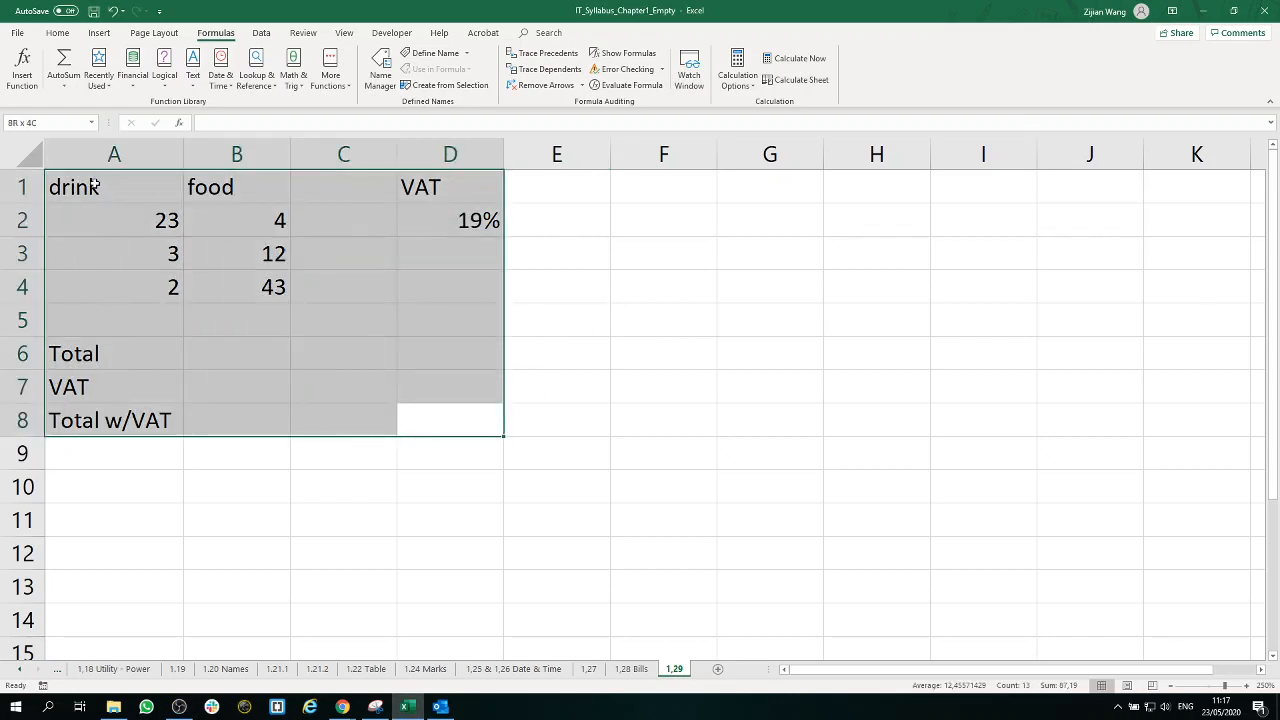
left_click(615, 509)
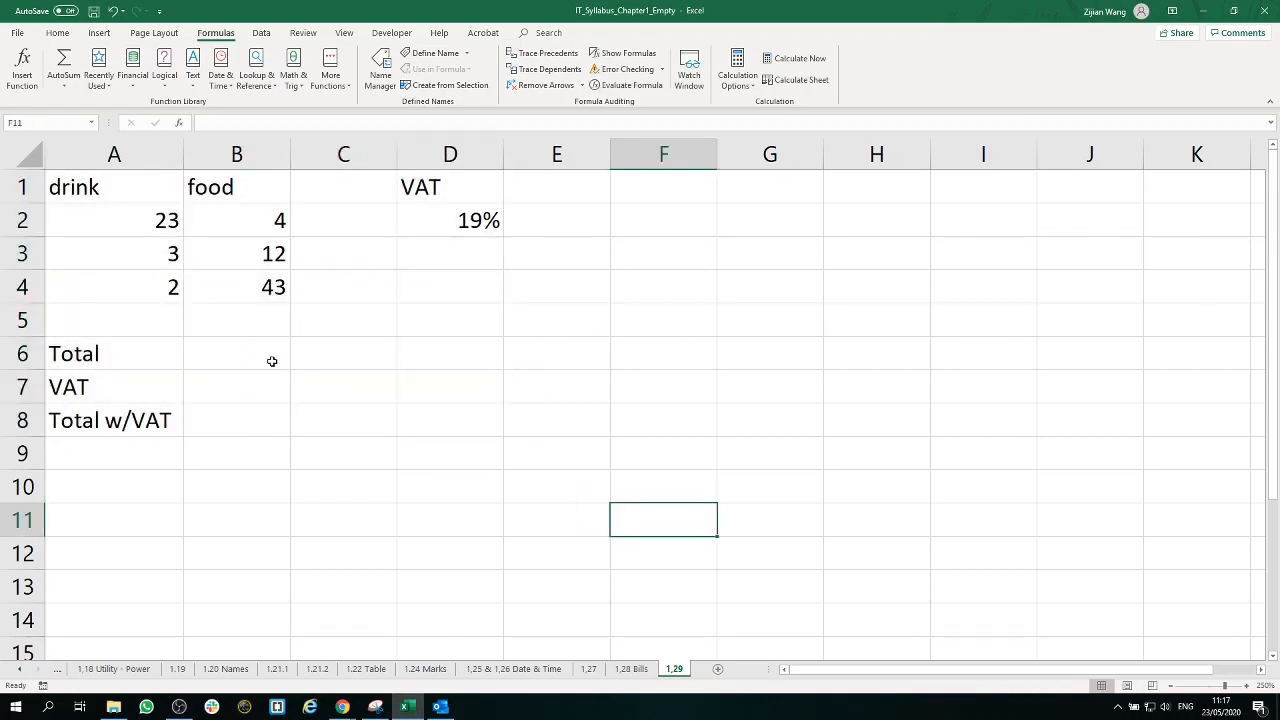
Fill the result cells B6:B8 beside Total, VAT and Total w/VAT with yellow.
left_click_drag(270, 360, 268, 418)
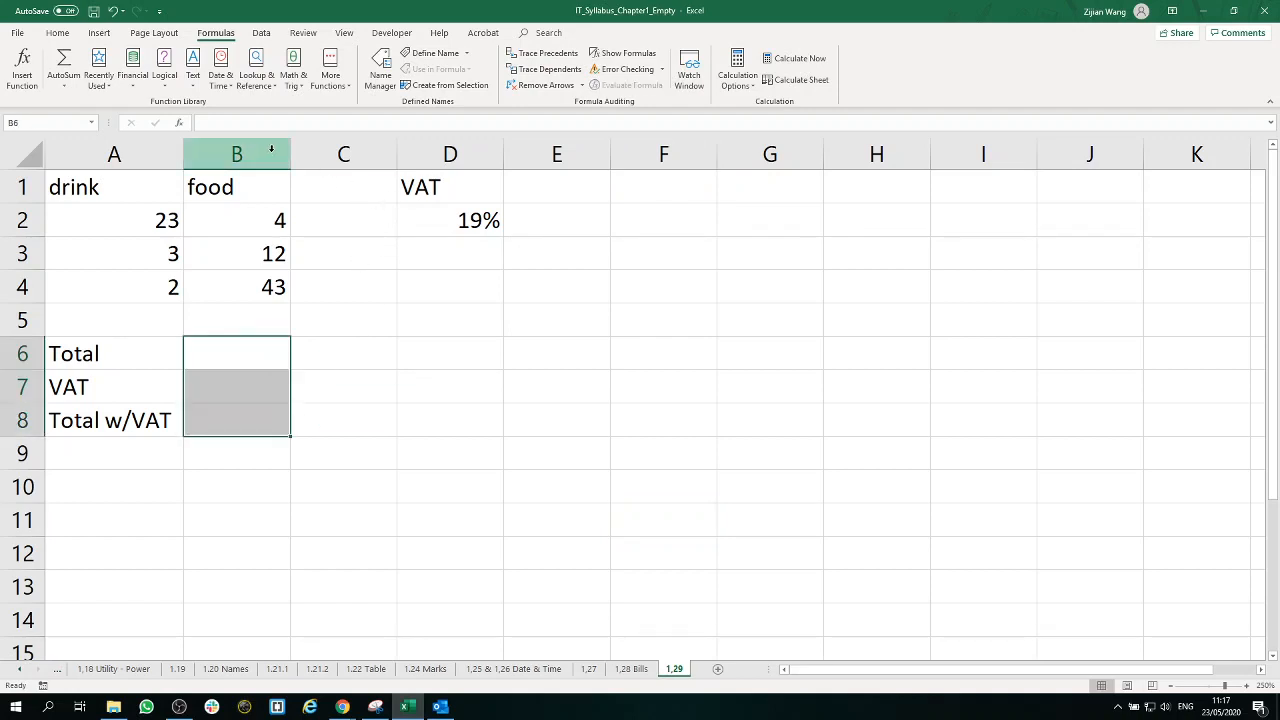
left_click(52, 35)
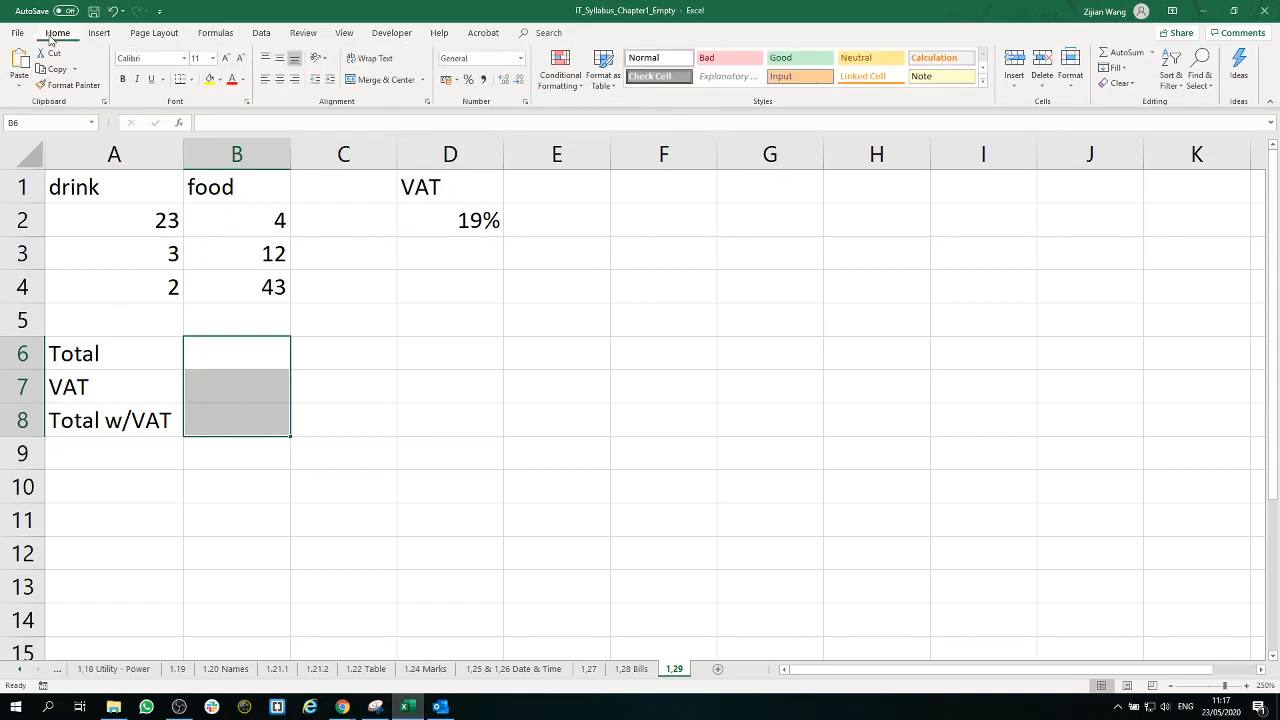
left_click(210, 80)
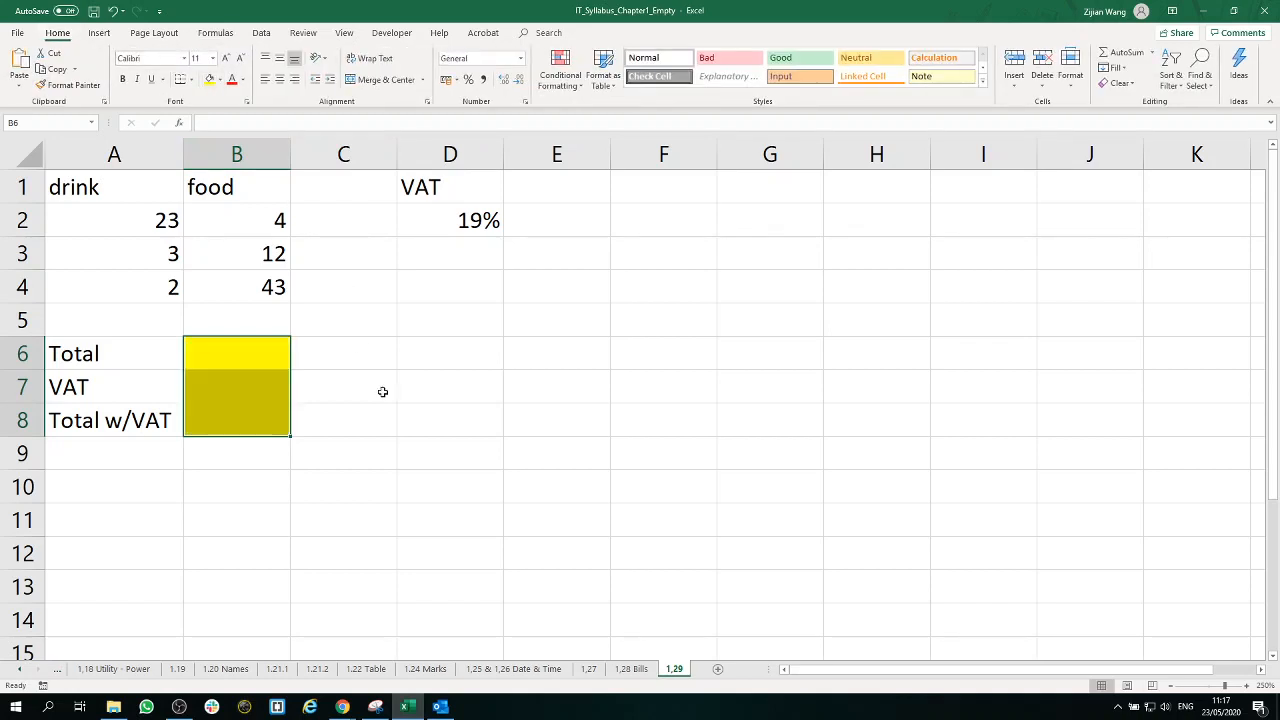
left_click(382, 392)
Calculate the Total in B6 by summing all drink and food amounts with =SUM(A2:B4).
left_click(260, 354)
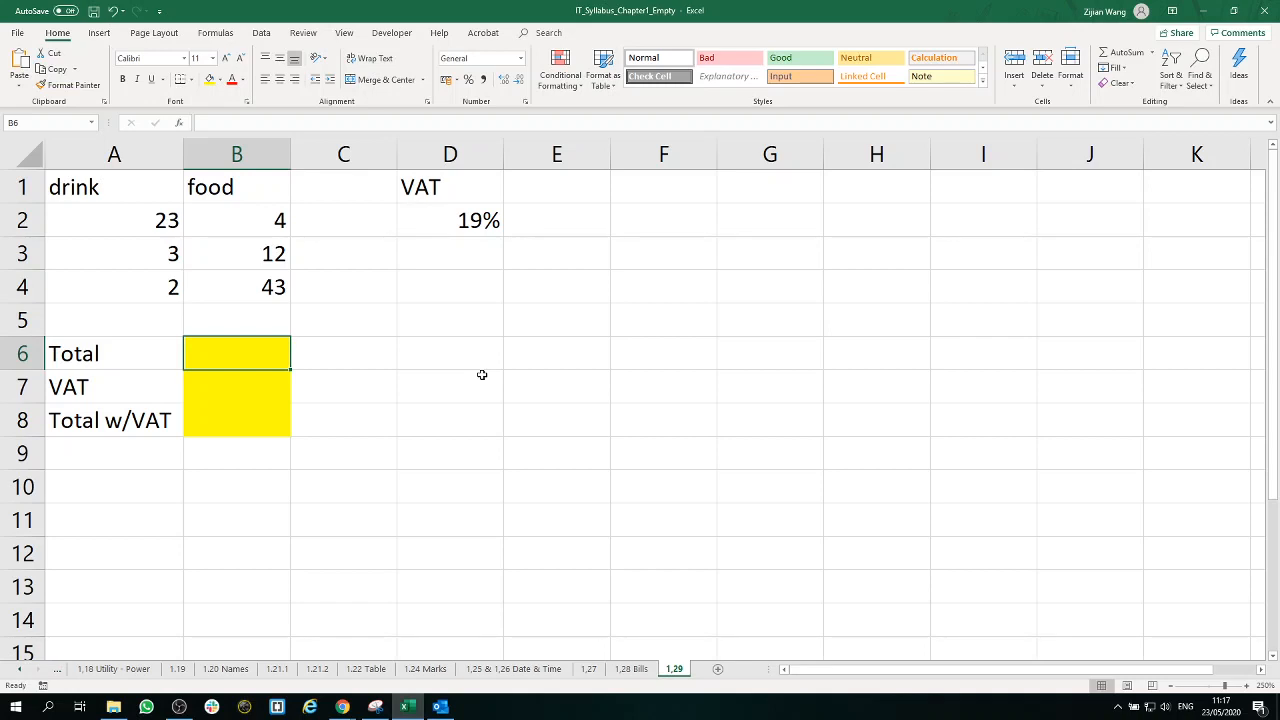
type("=")
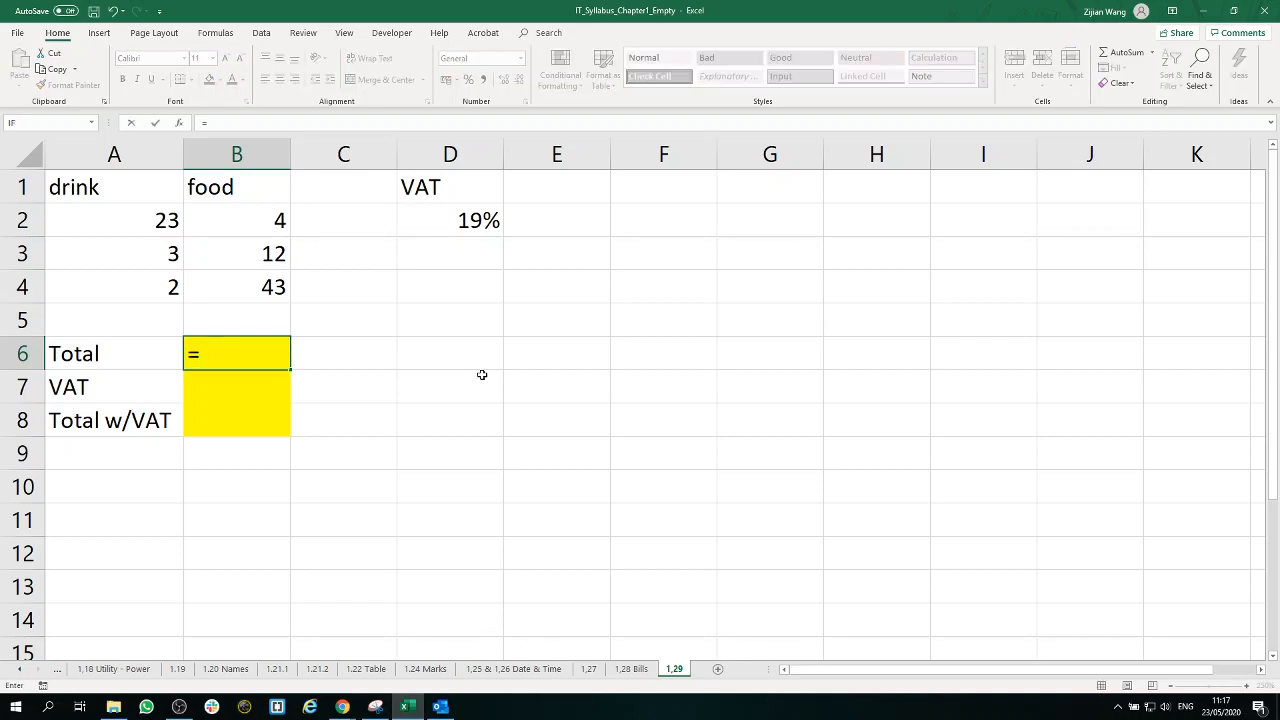
type("sum(")
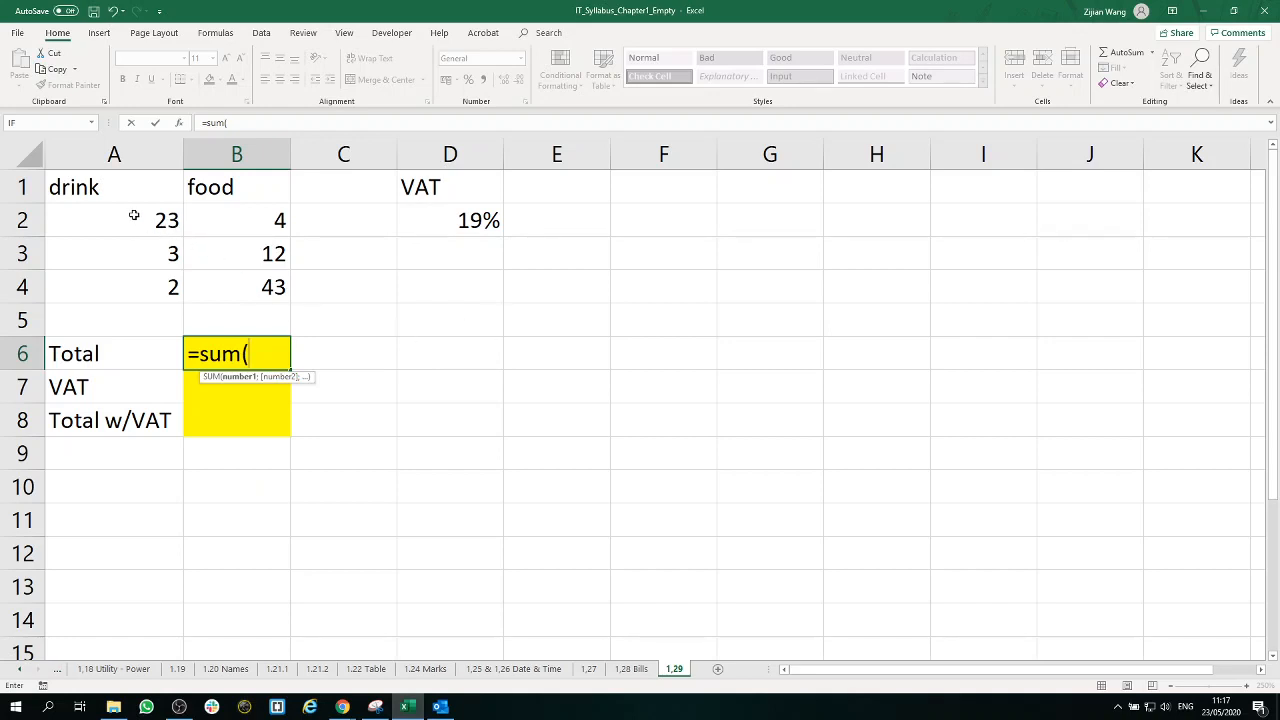
left_click_drag(134, 215, 256, 288)
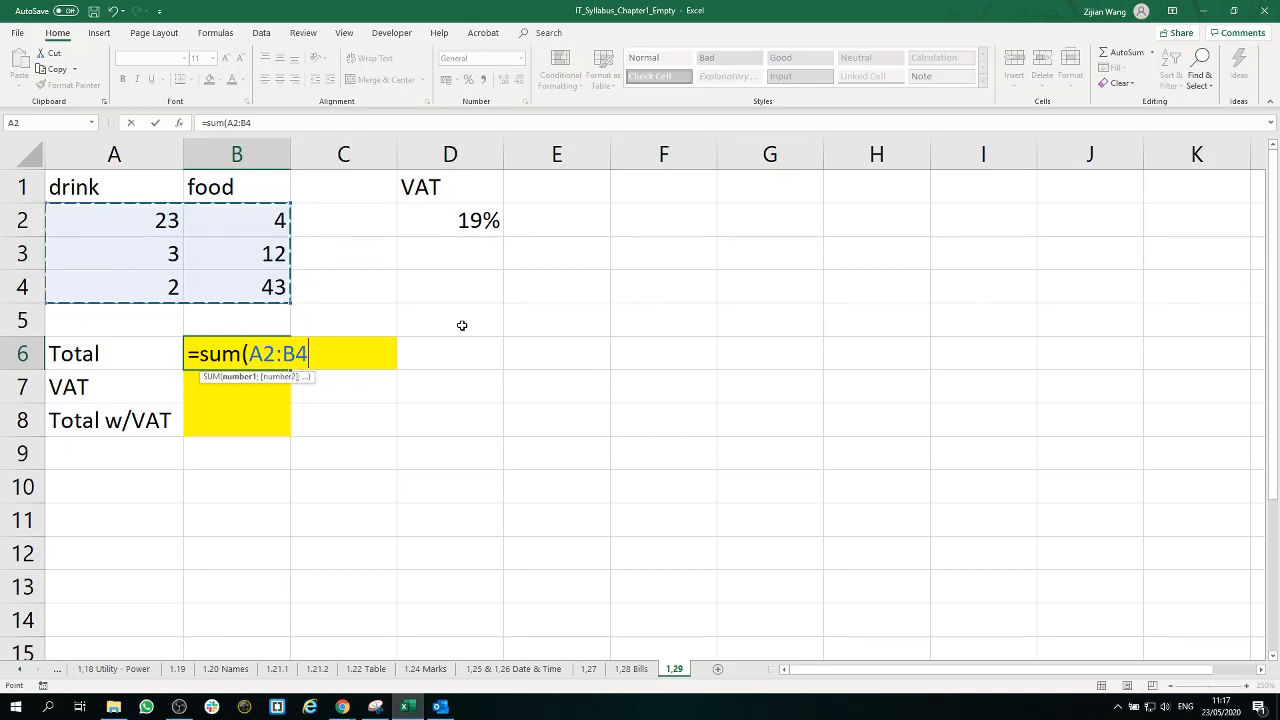
type(")")
key("Return")
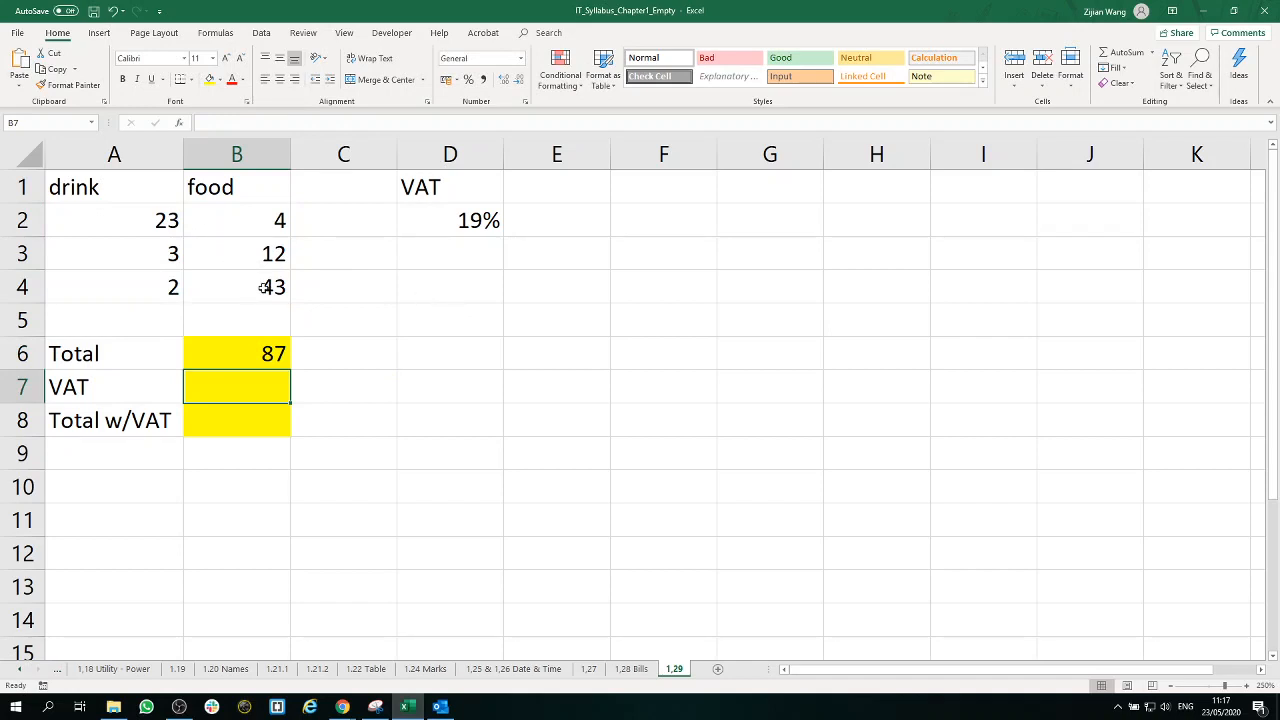
Show two decimal places for the drink and food amounts in A2:B4 and for the Total in B6.
left_click_drag(263, 287, 106, 211)
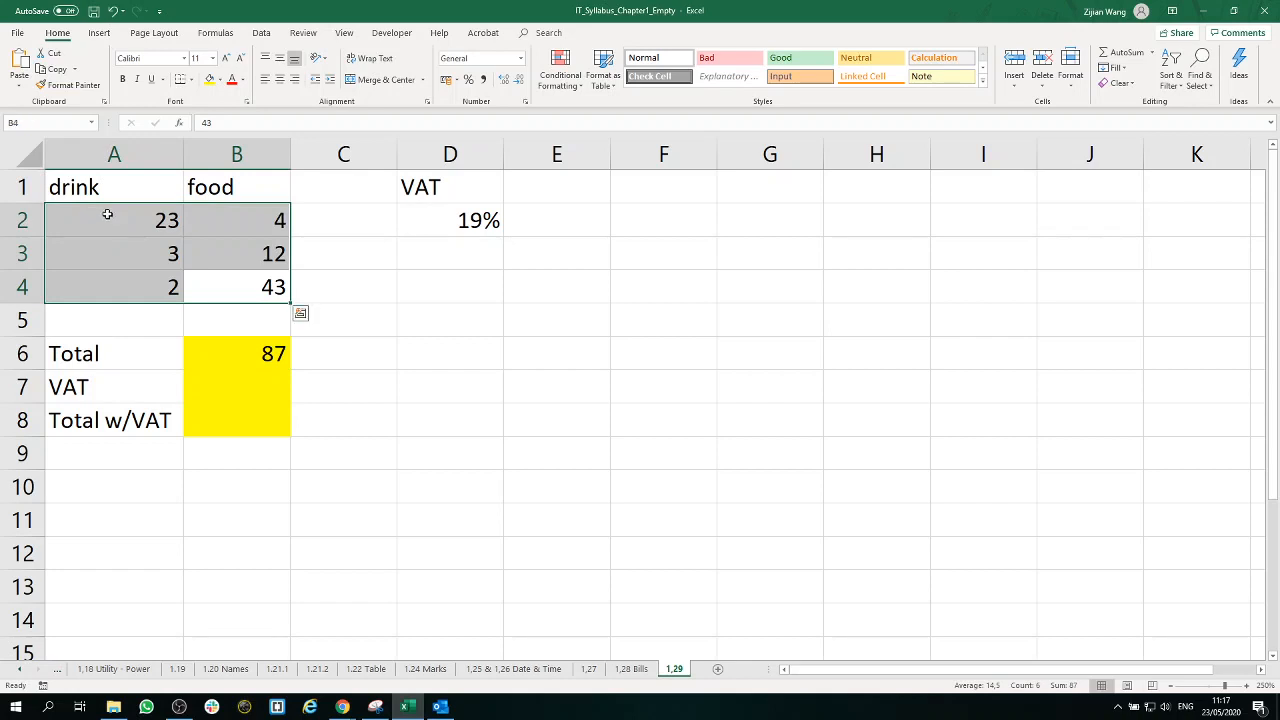
left_click(506, 80)
left_click(506, 80)
left_click(274, 365)
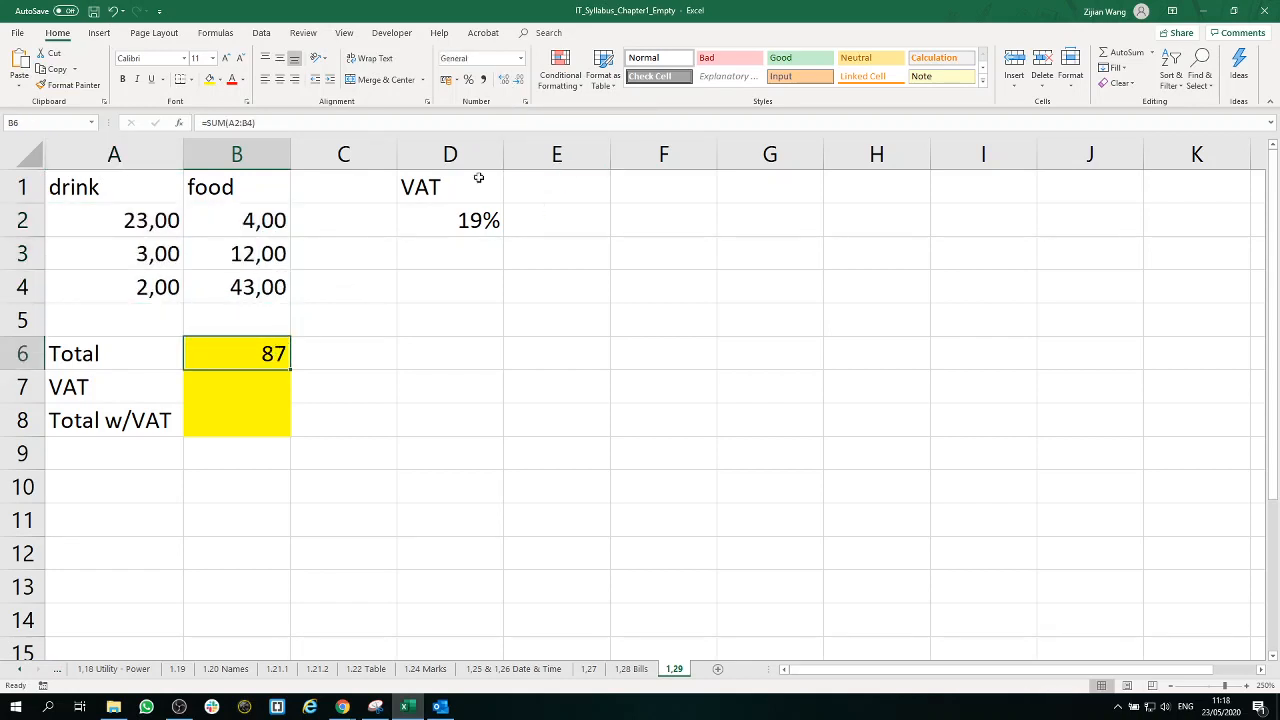
left_click(504, 80)
left_click(504, 80)
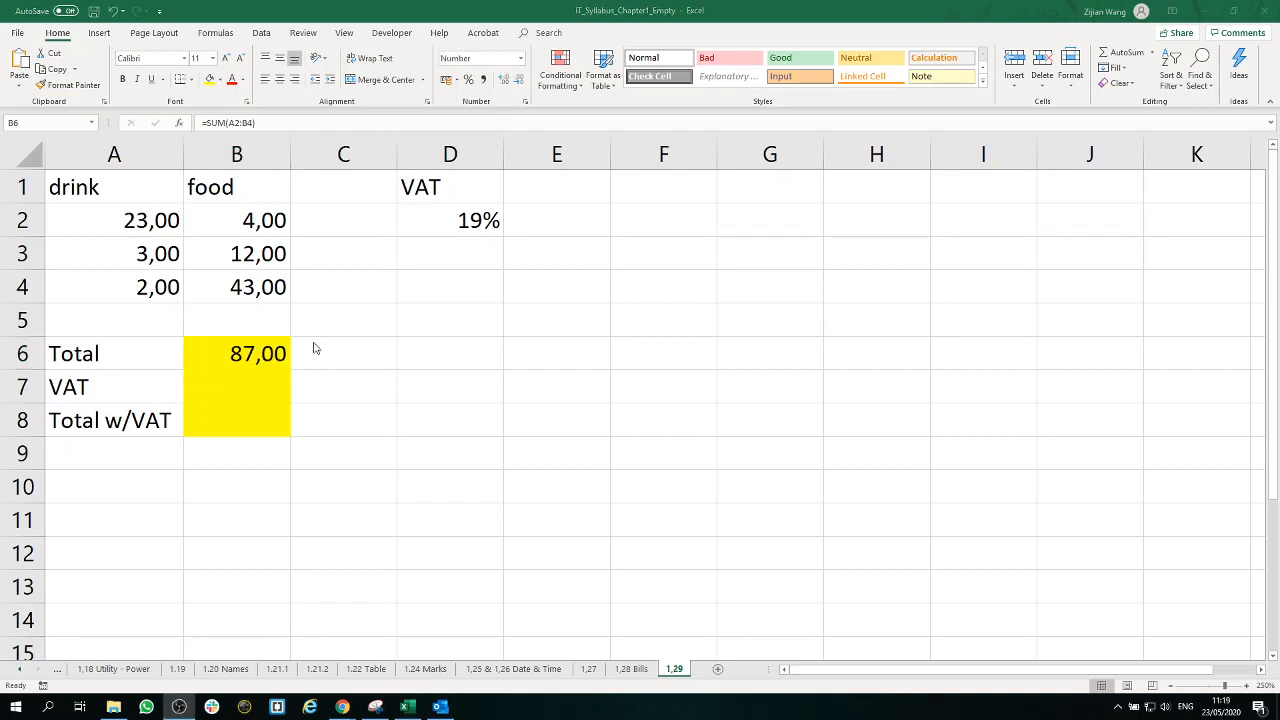
Calculate the VAT amount in B7 by multiplying the Total by the VAT rate with =B6*D2.
left_click(281, 360)
left_click(277, 391)
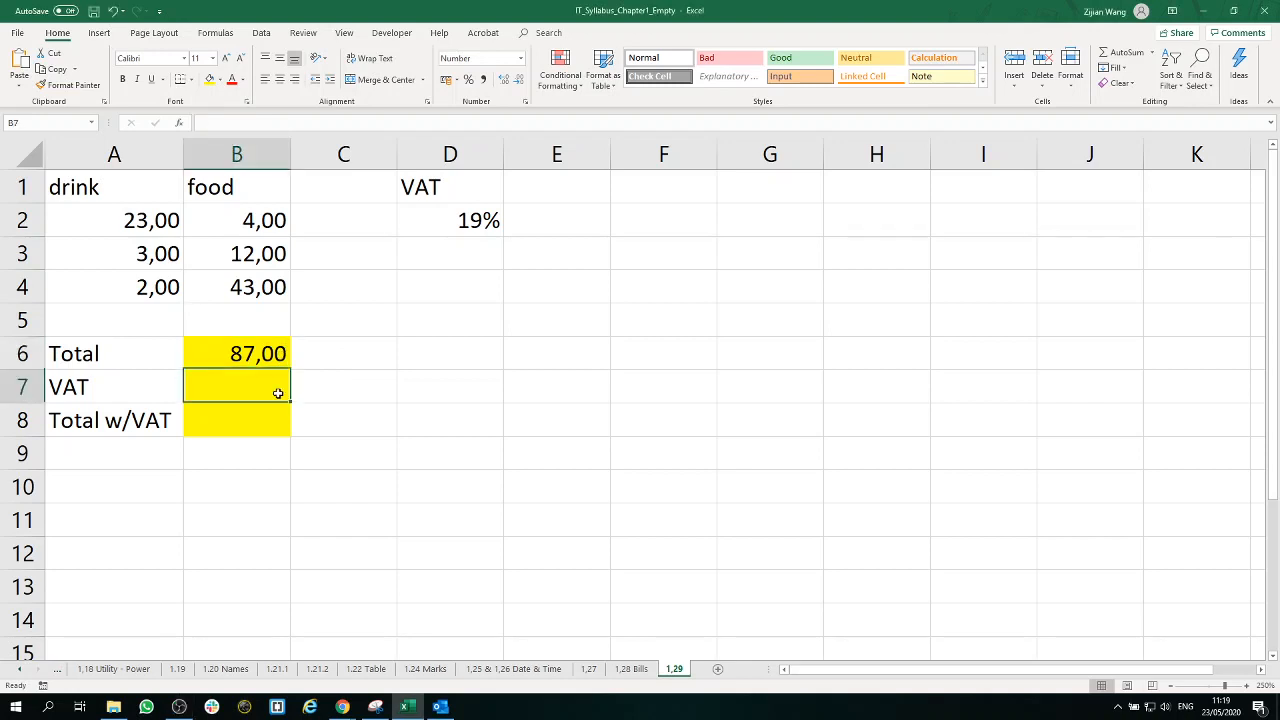
left_click(474, 226)
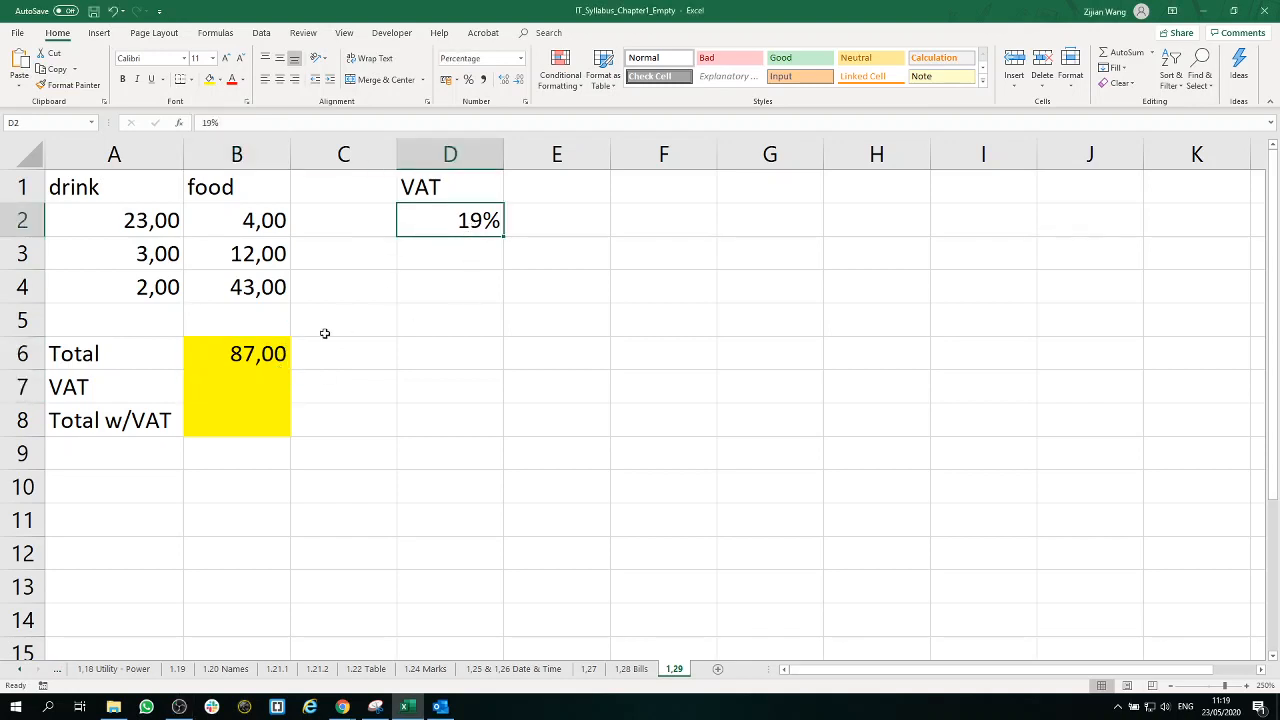
left_click(266, 386)
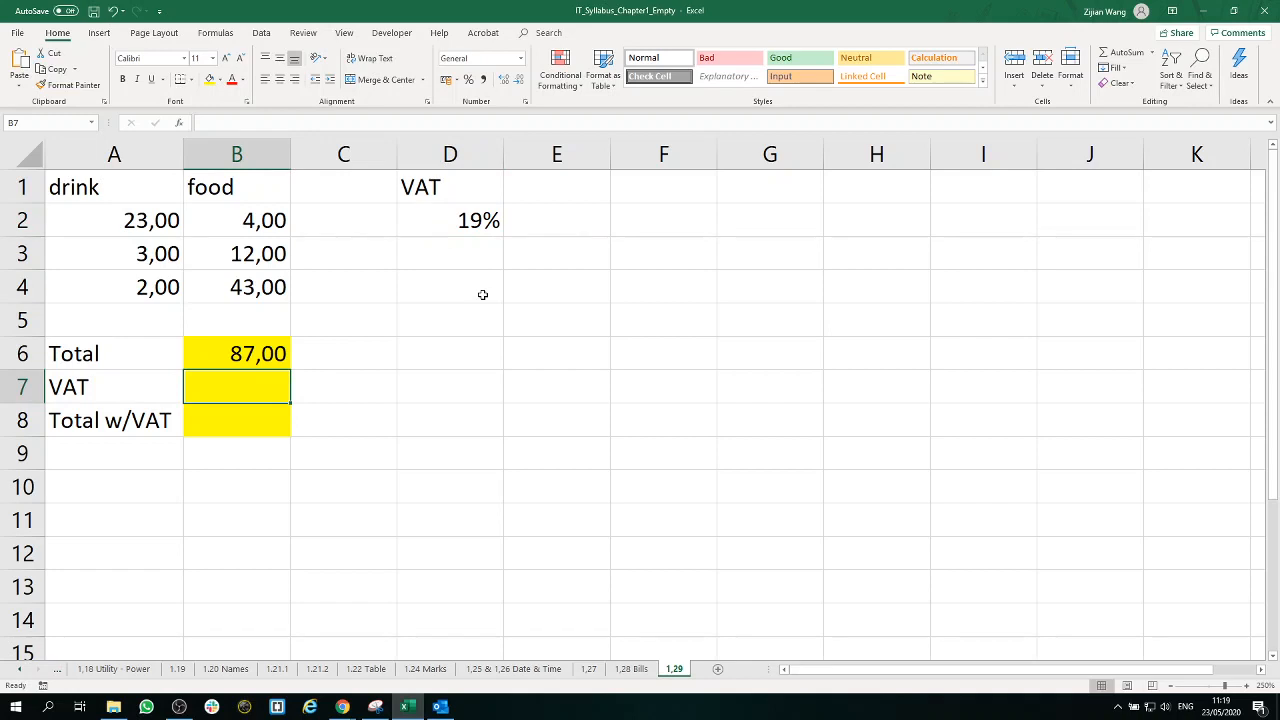
type("=")
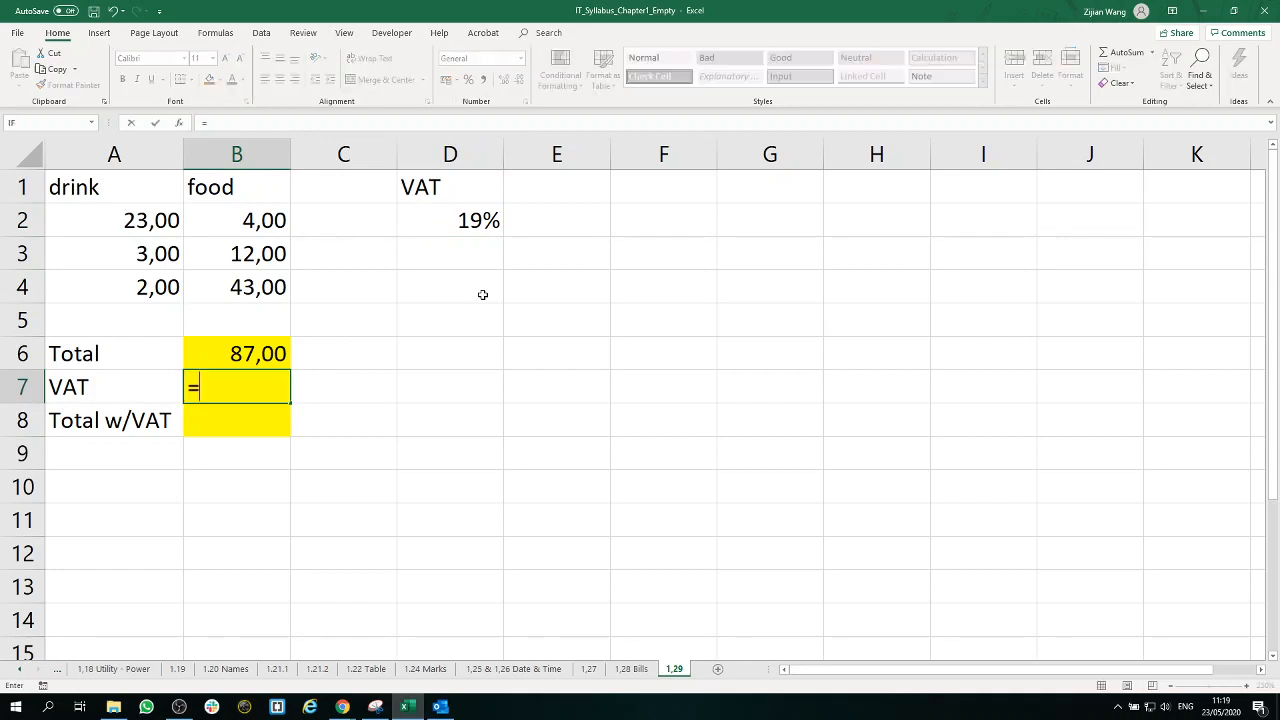
left_click(284, 353)
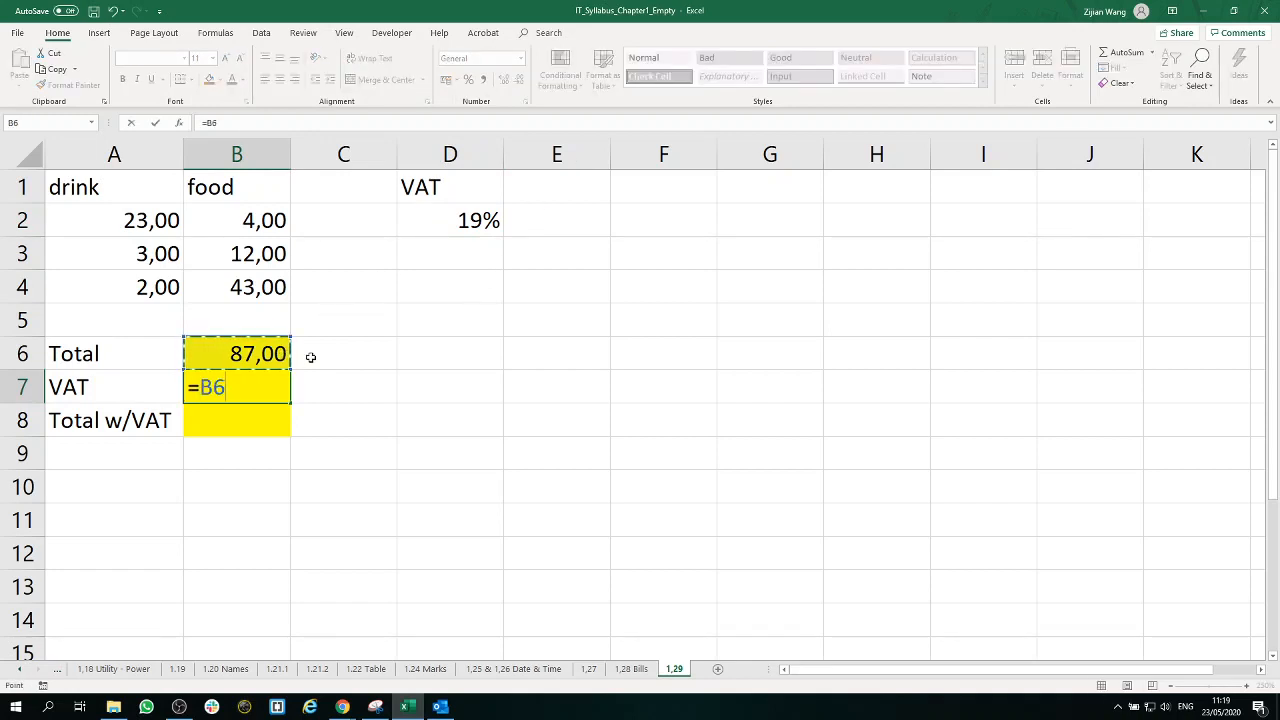
type("*")
left_click(454, 223)
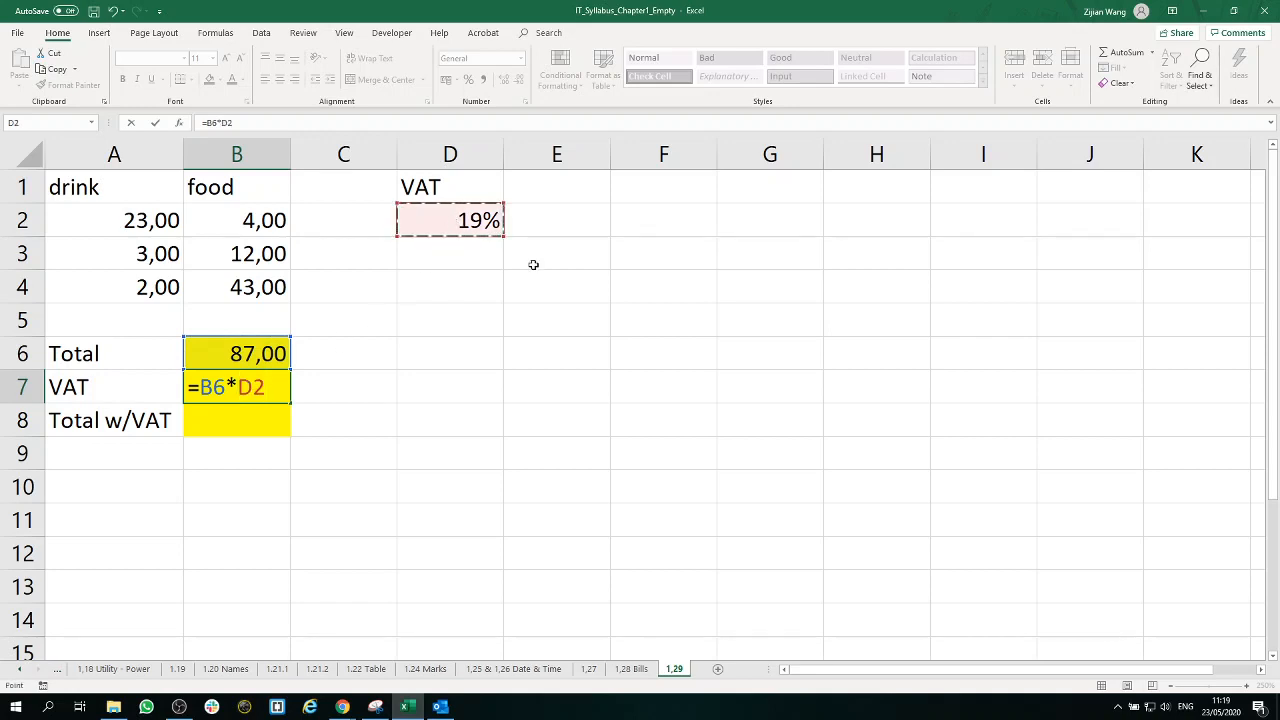
key("Return")
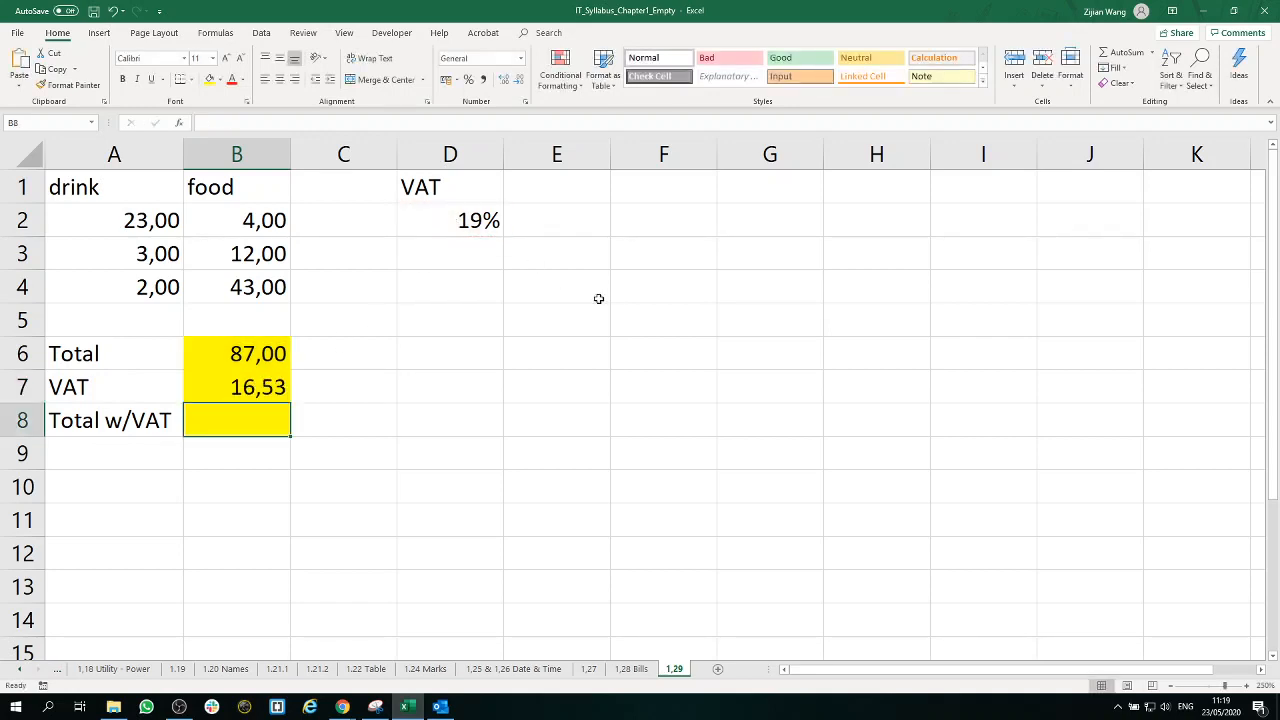
Calculate Total w/VAT in B8 by adding the Total and the VAT amount with =B6+B7.
type("=")
left_click(254, 362)
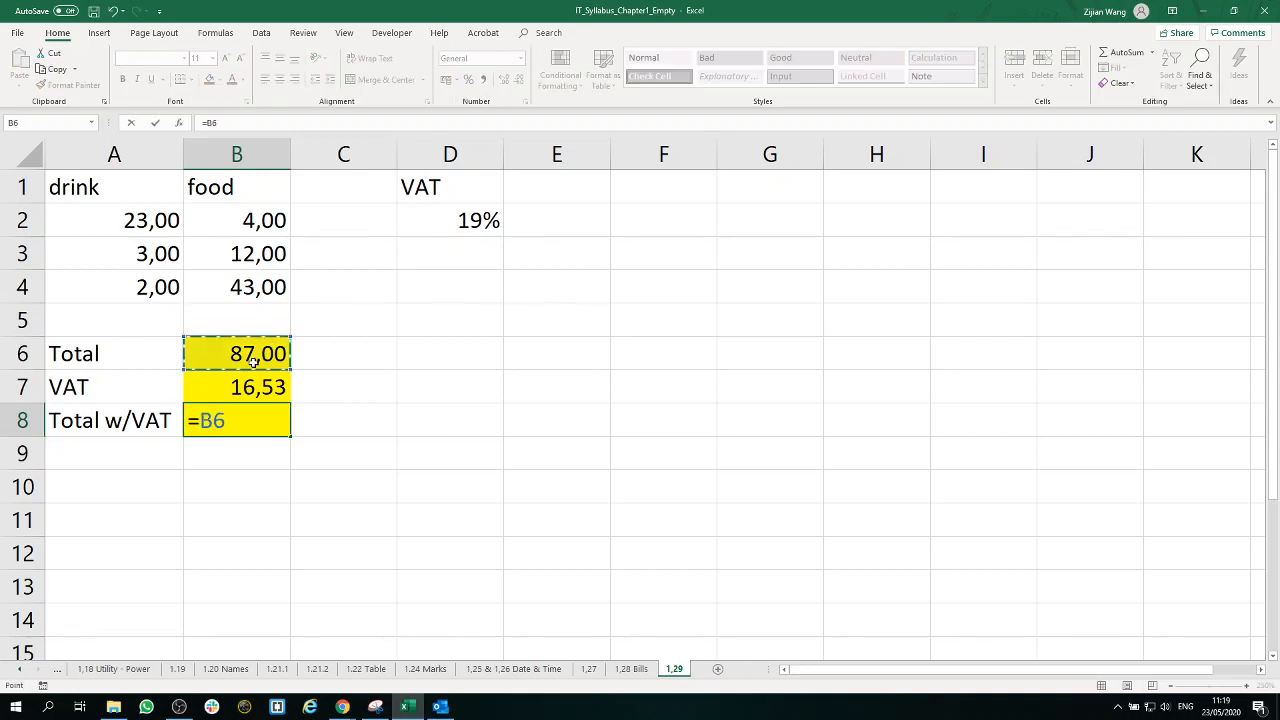
type("+")
left_click(270, 393)
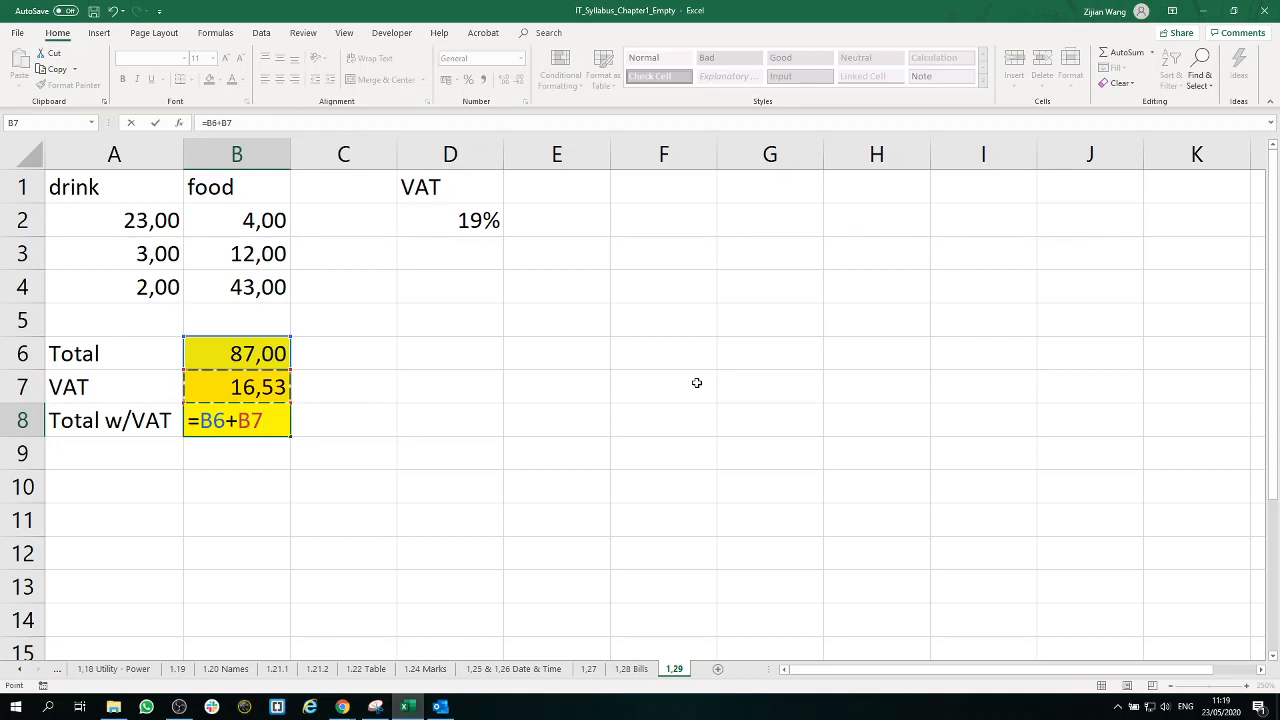
key("Return")
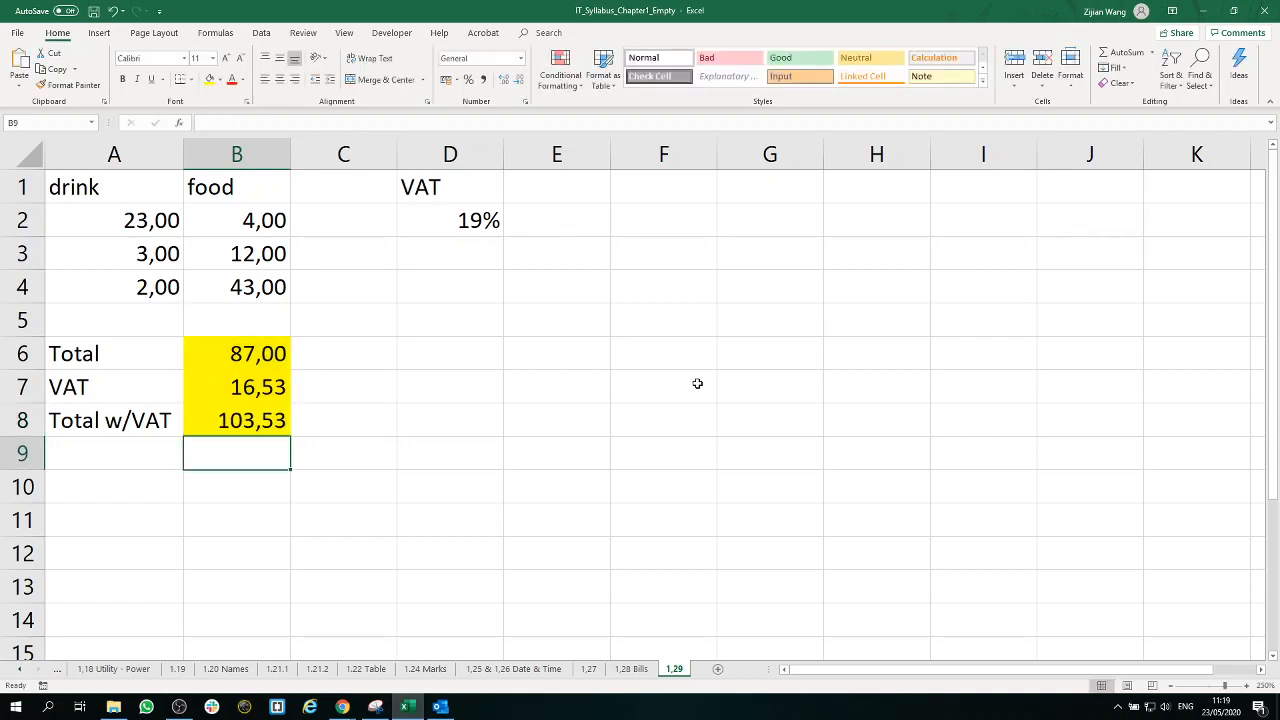
Review the finished bill and inspect the Total formula in B6 together with the range it references.
left_click(590, 448)
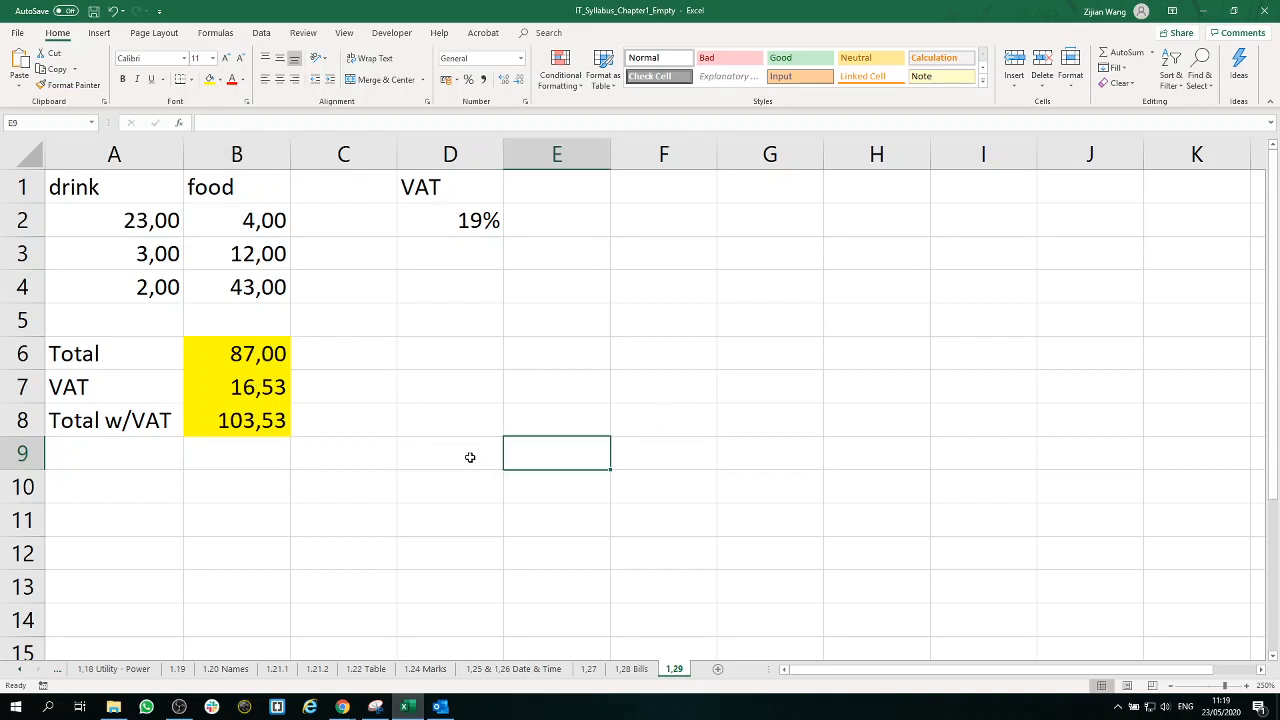
left_click_drag(471, 454, 57, 180)
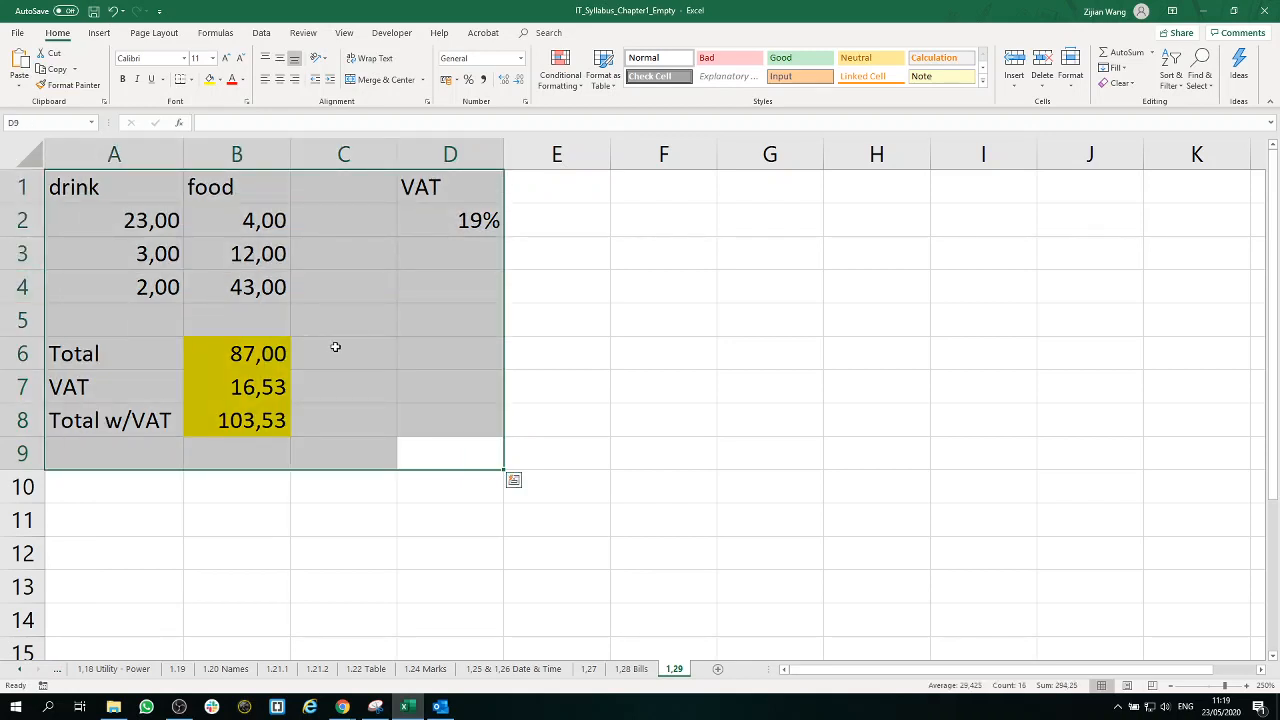
left_click(476, 348)
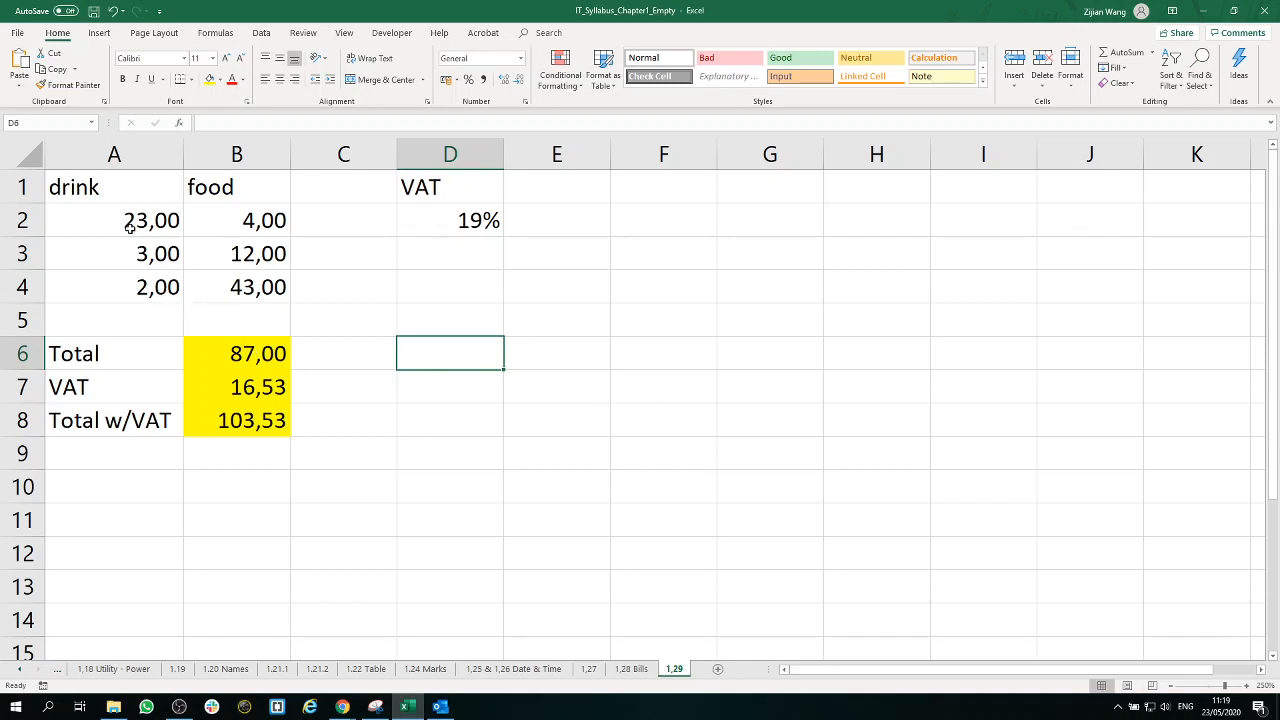
left_click_drag(128, 226, 252, 296)
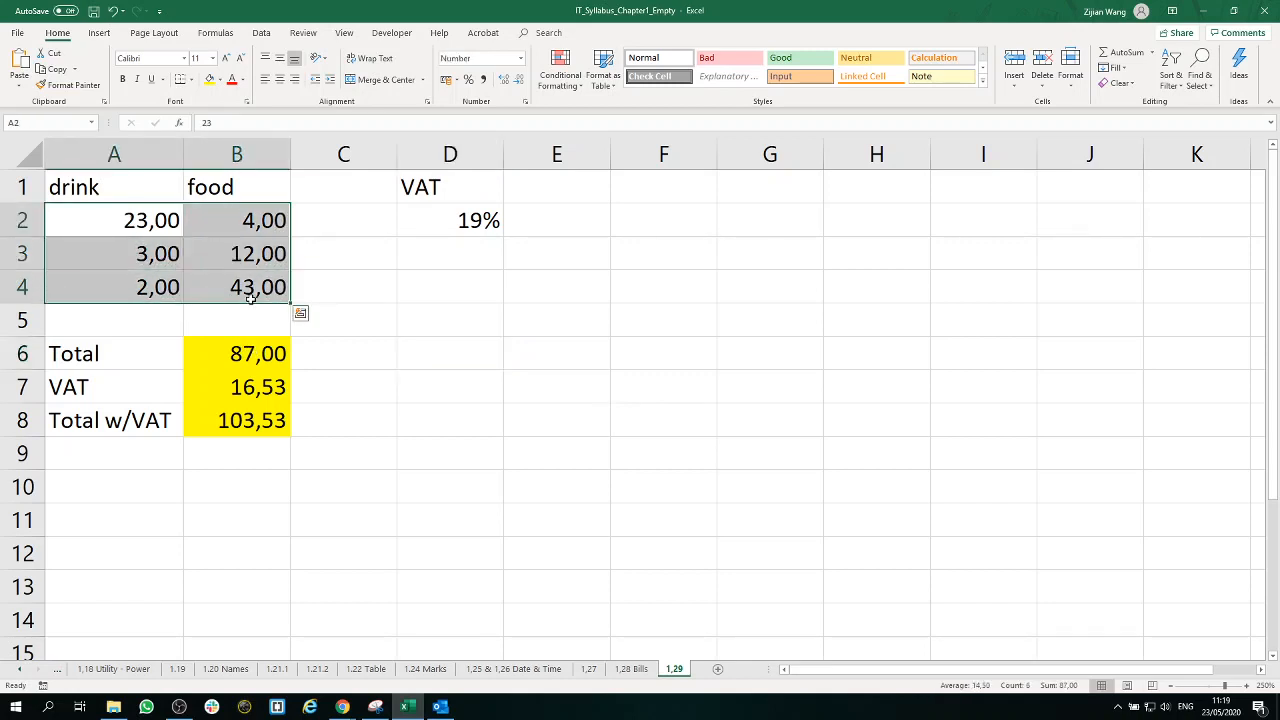
left_click(258, 352)
key("F2")
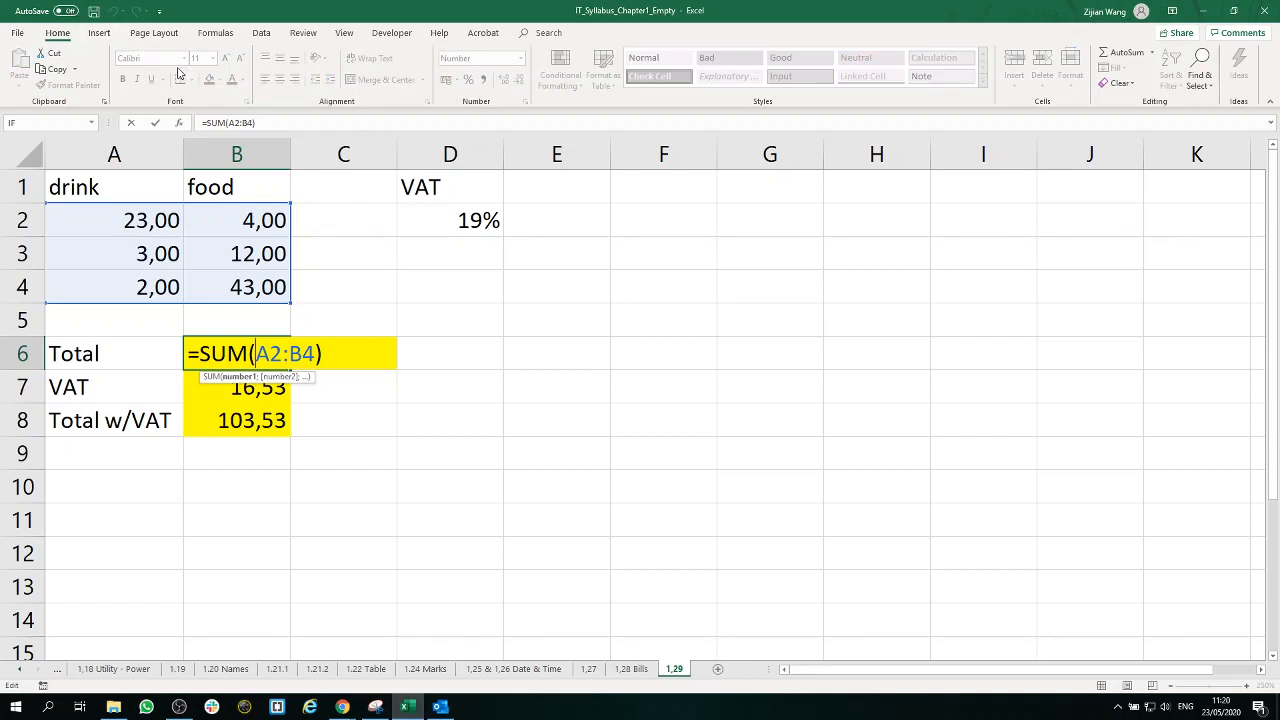
key("Return")
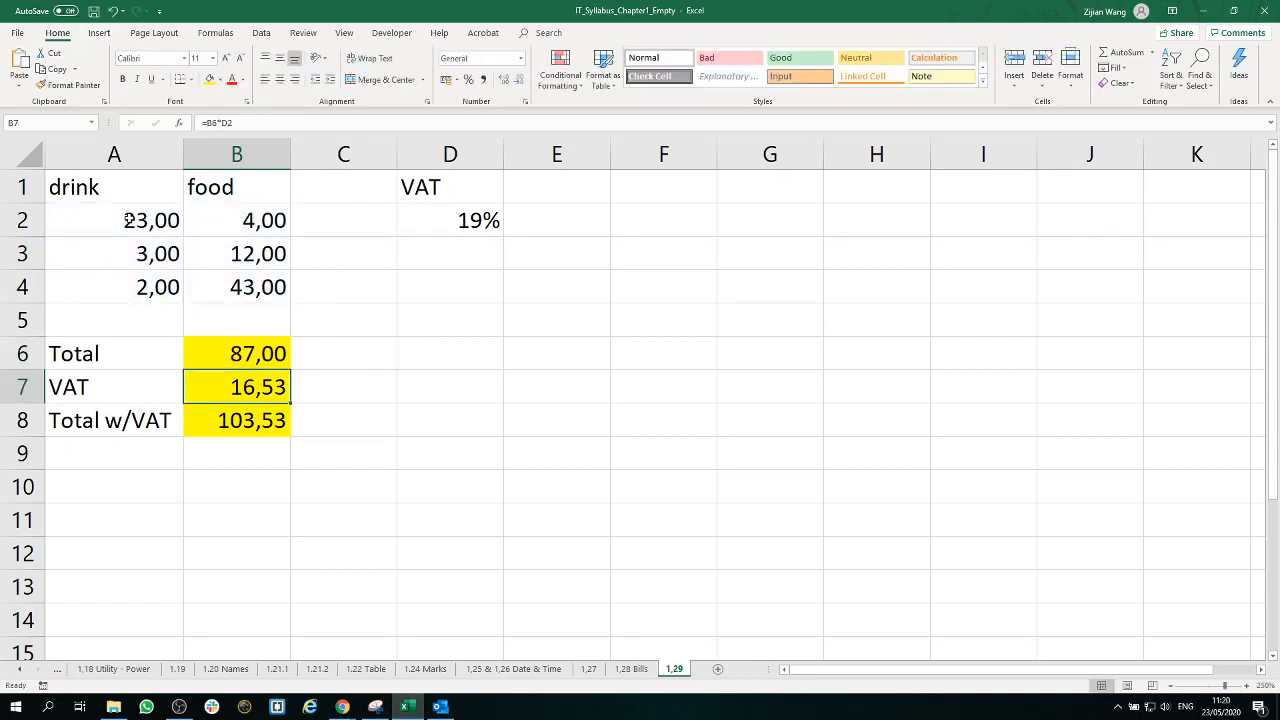
Define the workbook-scoped name "drink" for the drink amounts in A2:A4.
left_click_drag(129, 220, 129, 287)
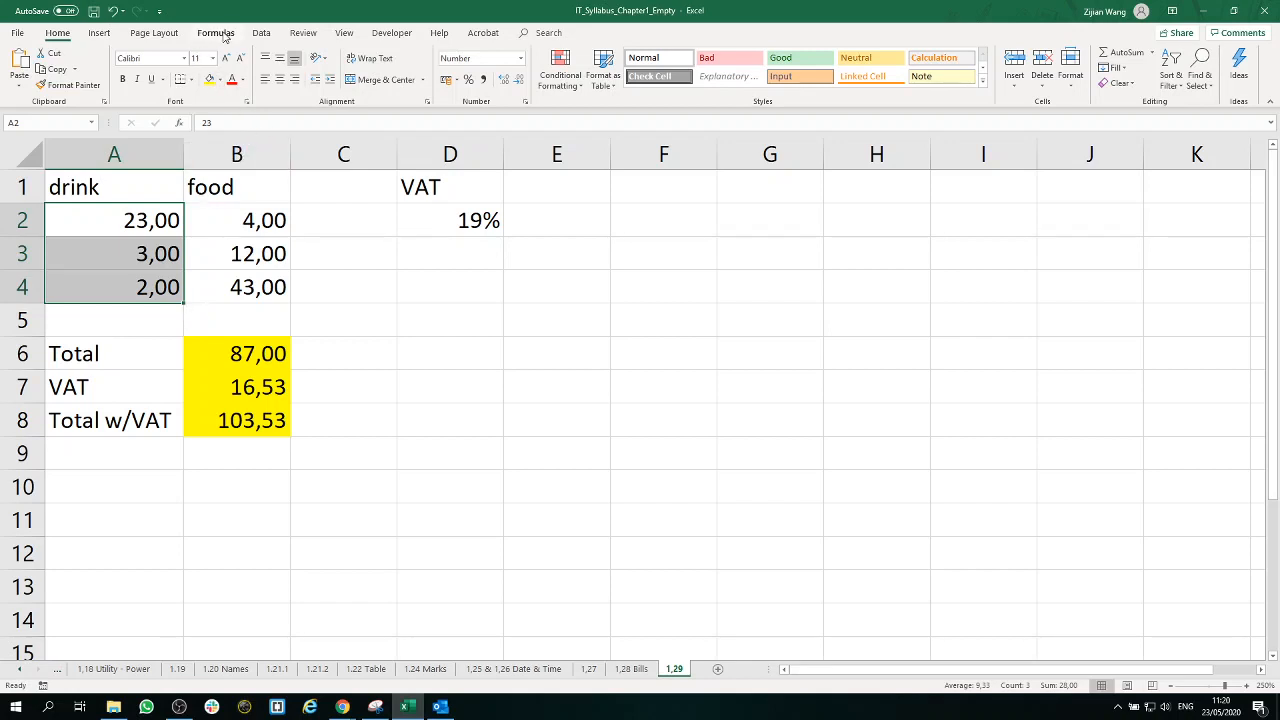
left_click(259, 33)
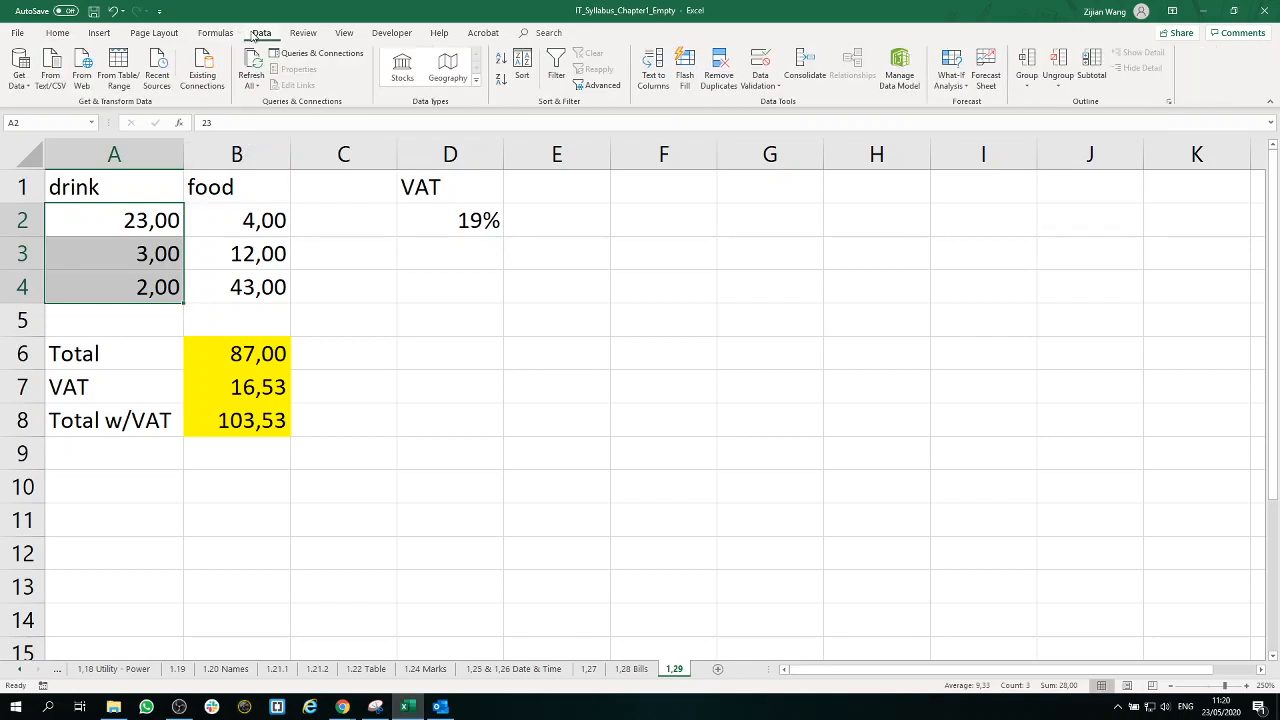
left_click(217, 33)
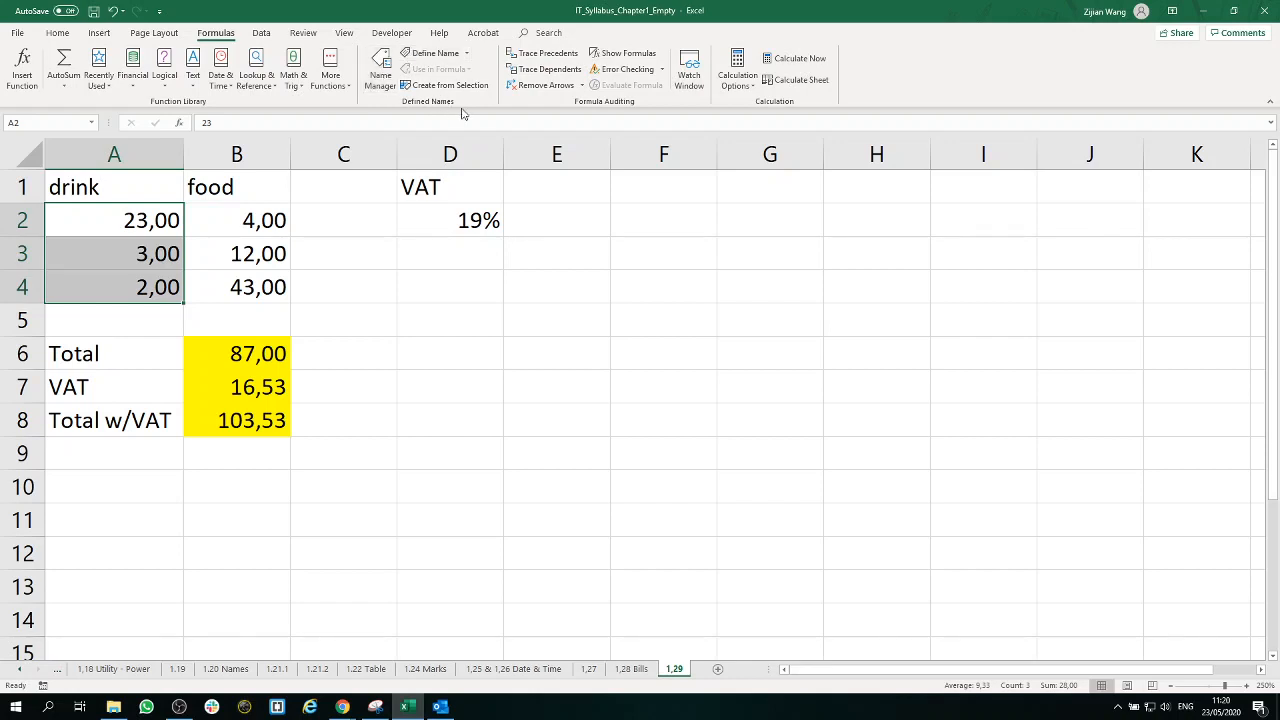
left_click(420, 57)
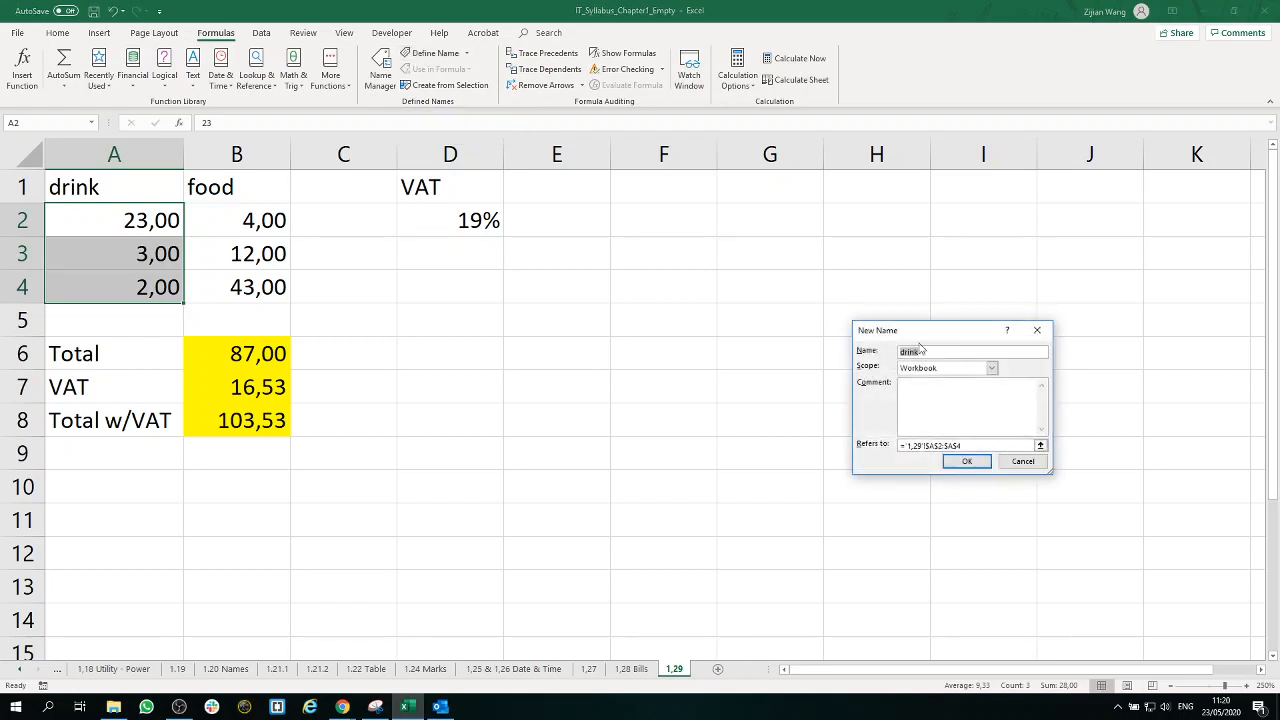
left_click_drag(937, 331, 428, 303)
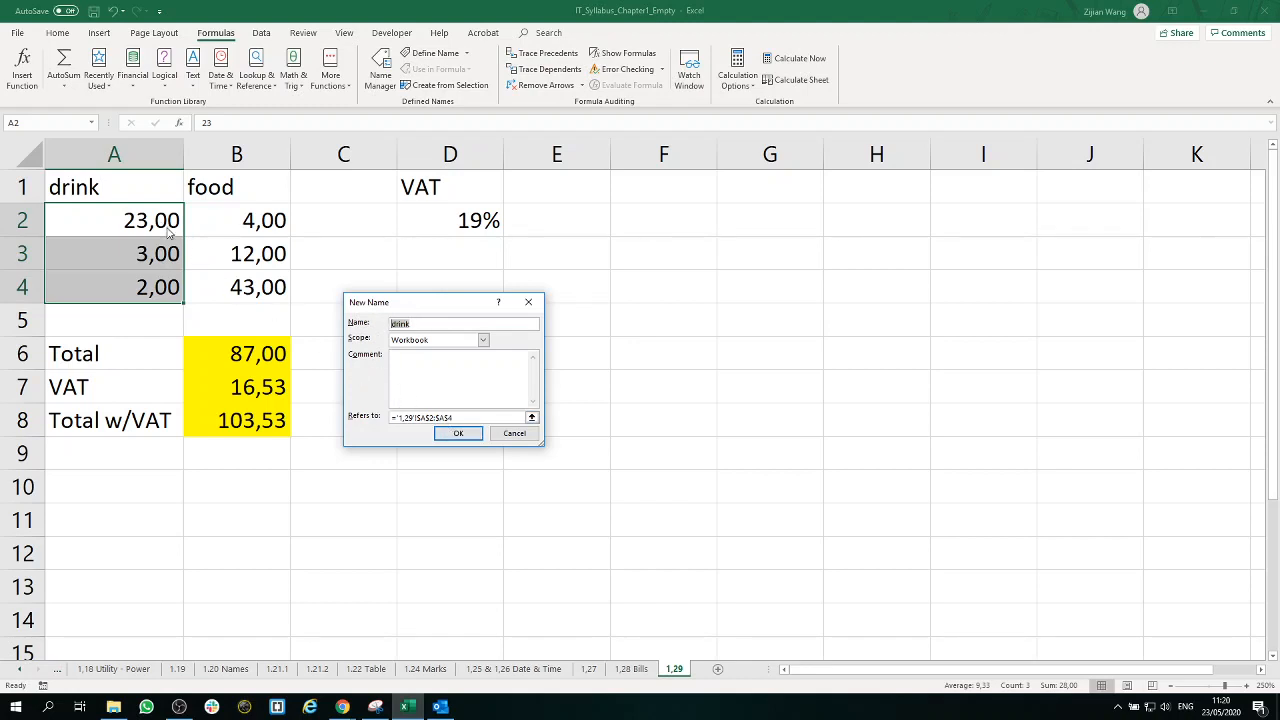
left_click(463, 434)
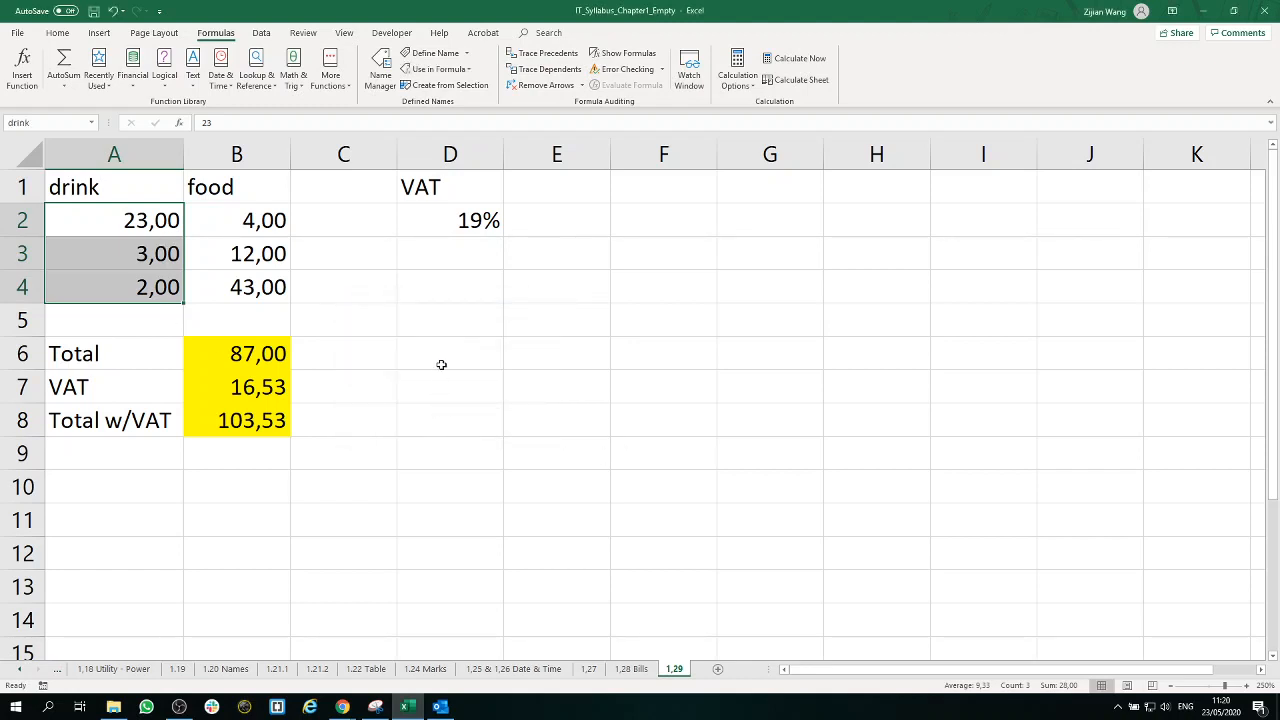
Define the workbook-scoped name "food" for the food amounts in B2:B4.
left_click(442, 364)
left_click_drag(150, 215, 149, 286)
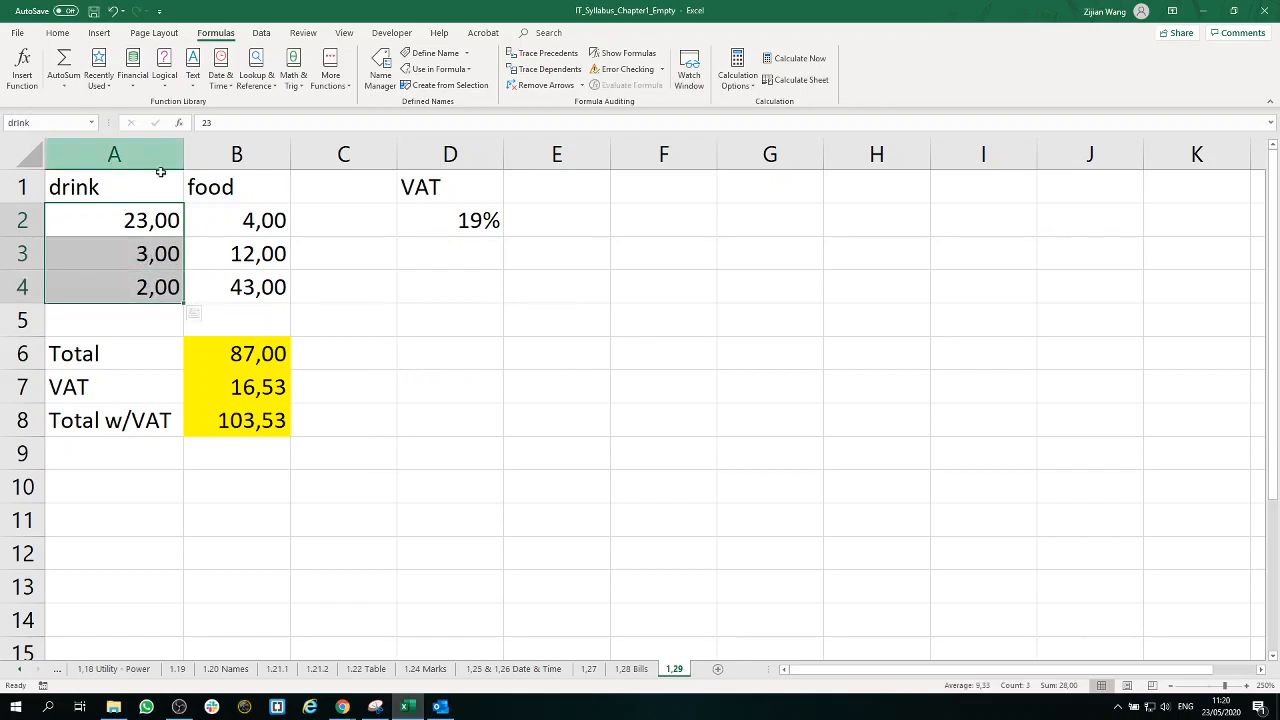
left_click_drag(272, 222, 274, 286)
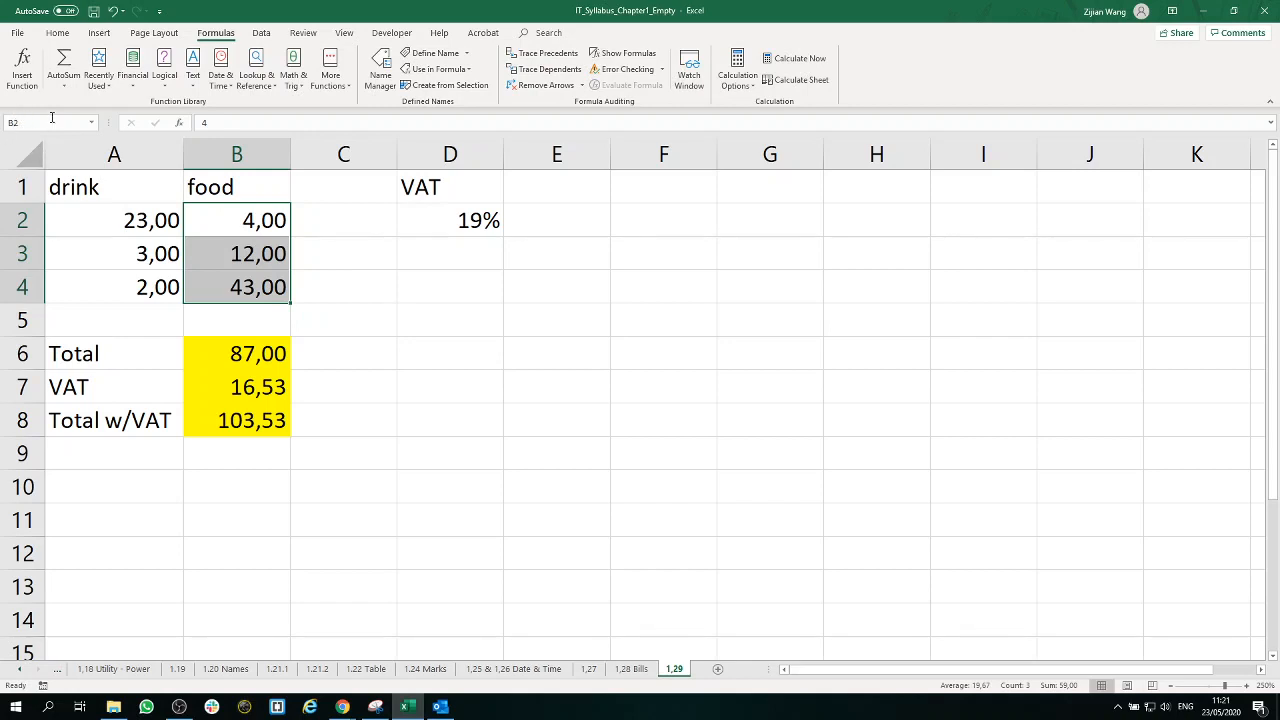
left_click(448, 54)
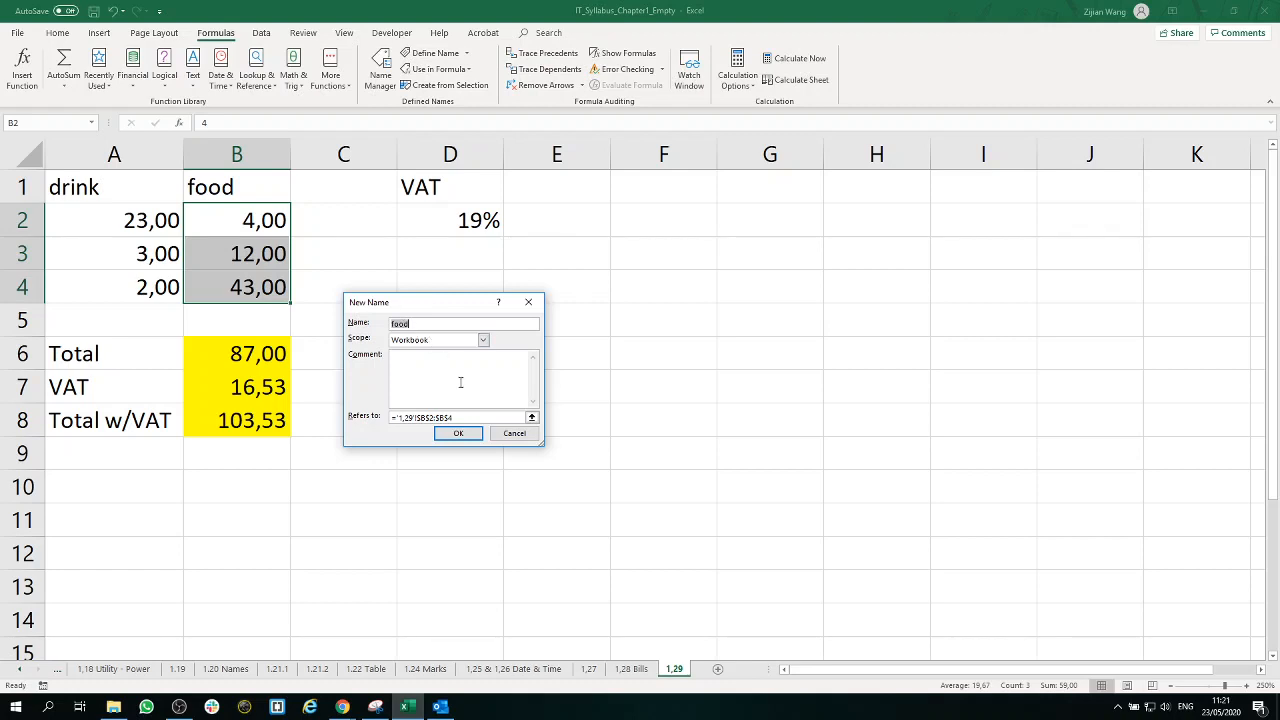
left_click(463, 437)
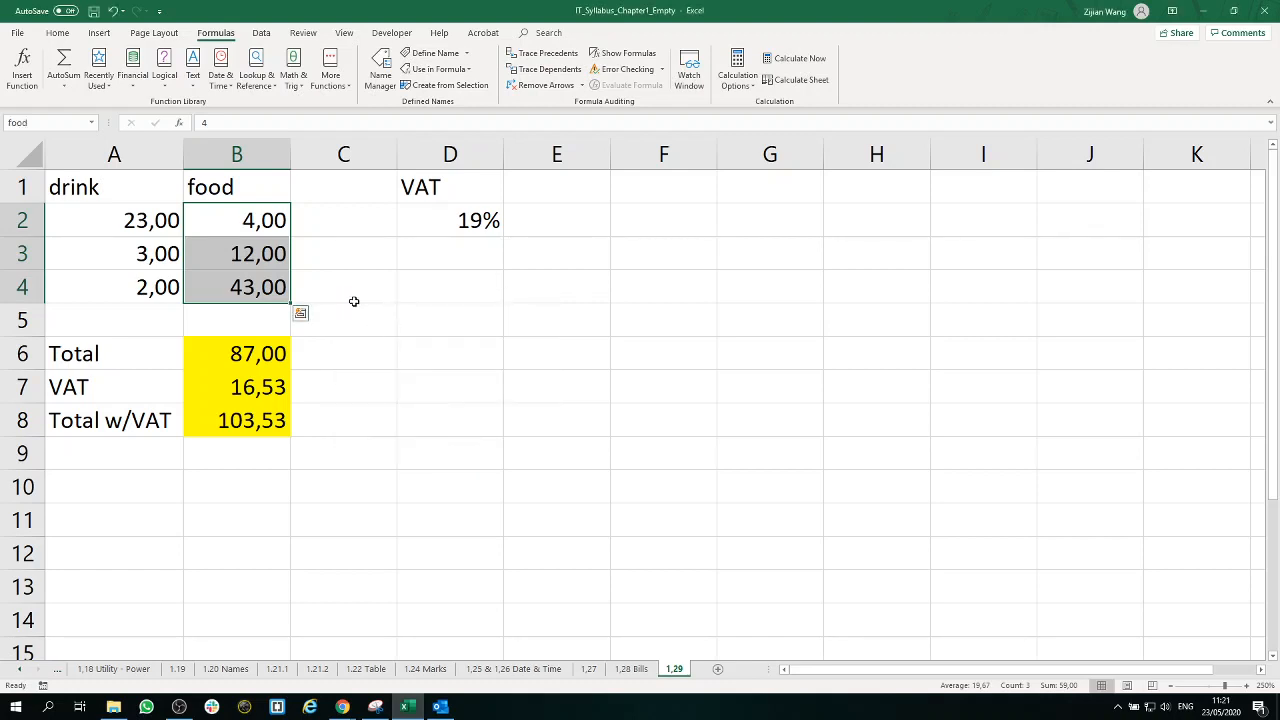
Check the drink and food ranges on the sheet and review both defined names with their references in the Name Manager.
left_click(350, 297)
left_click(148, 220)
left_click_drag(148, 220, 143, 285)
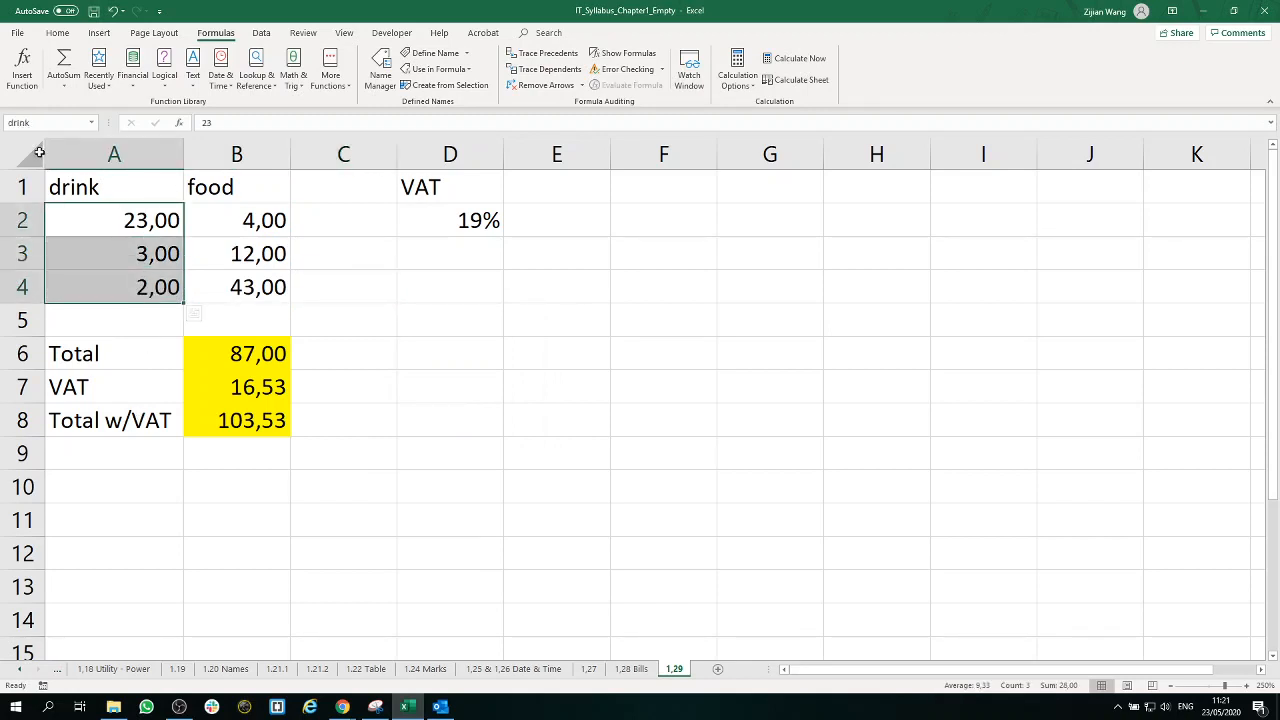
left_click_drag(251, 231, 250, 287)
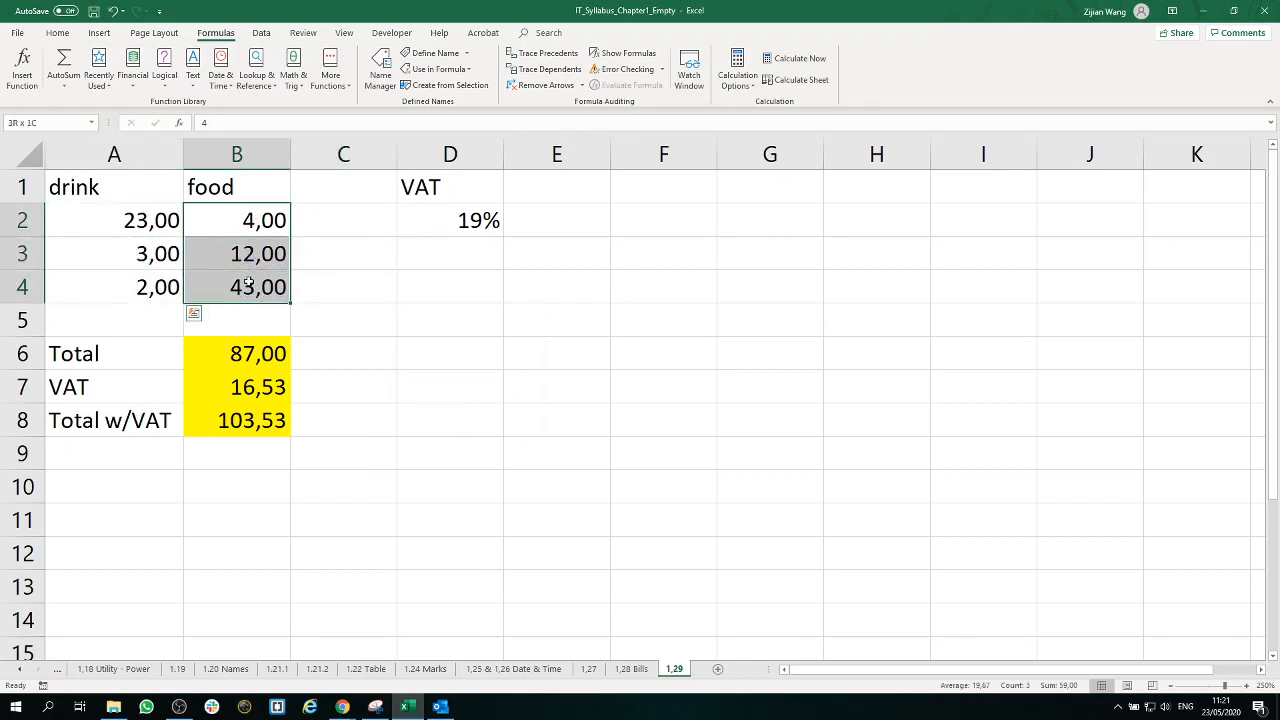
left_click(434, 322)
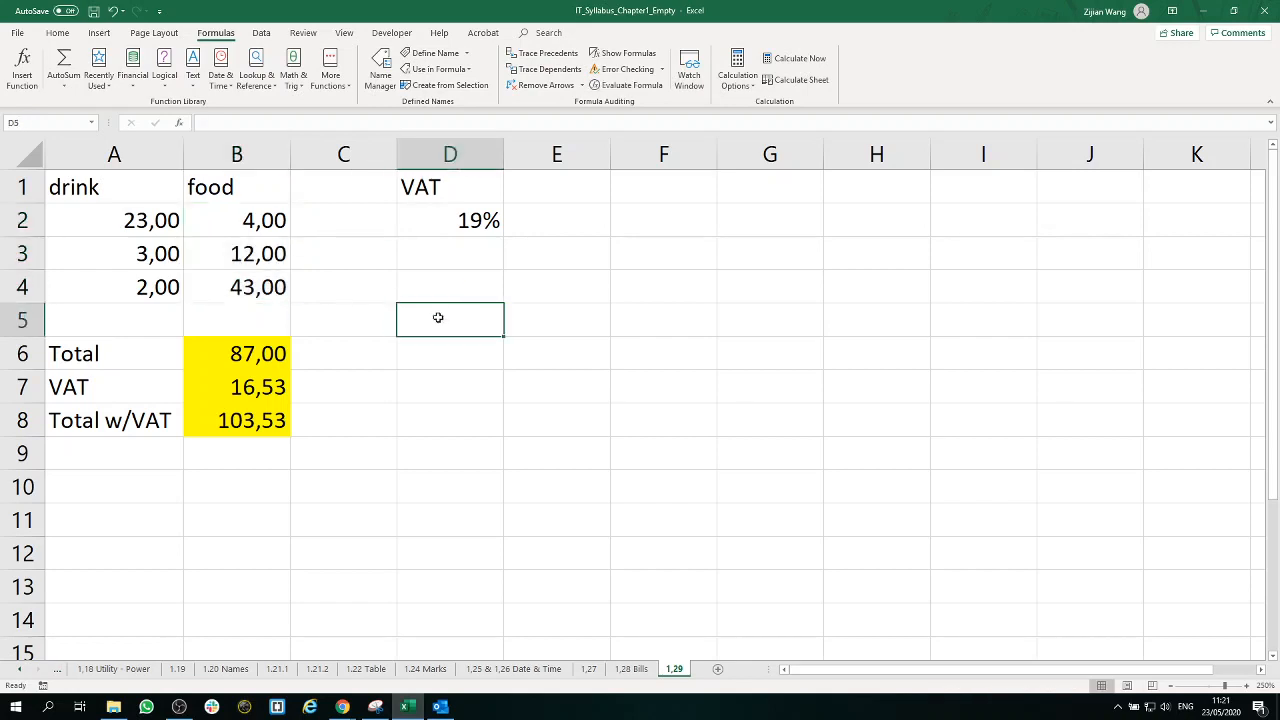
left_click(386, 89)
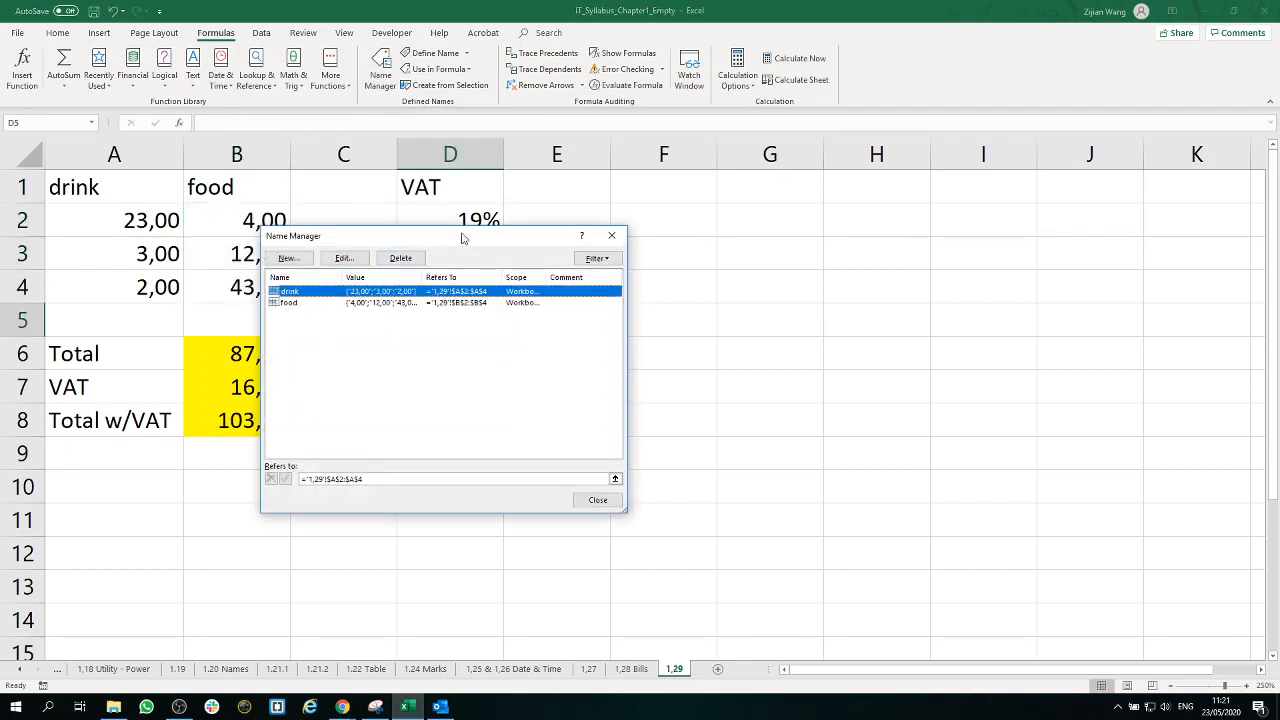
left_click_drag(463, 238, 603, 285)
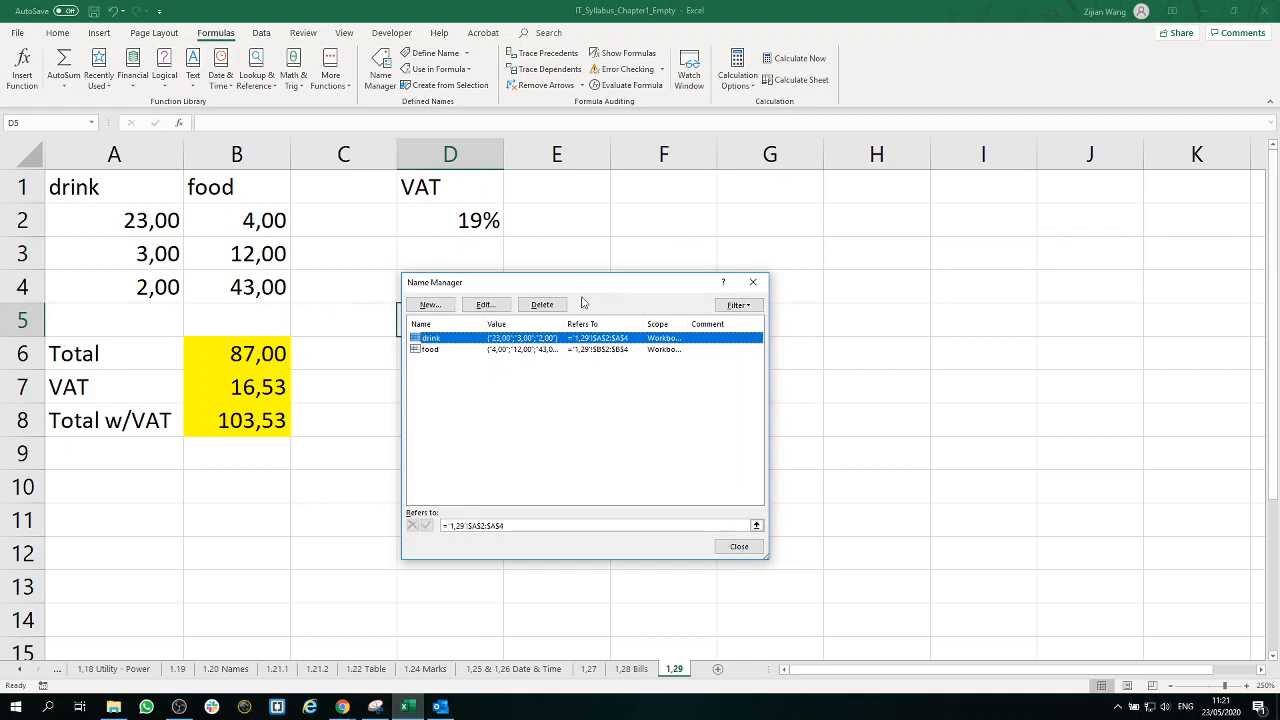
left_click(456, 350)
left_click(469, 350)
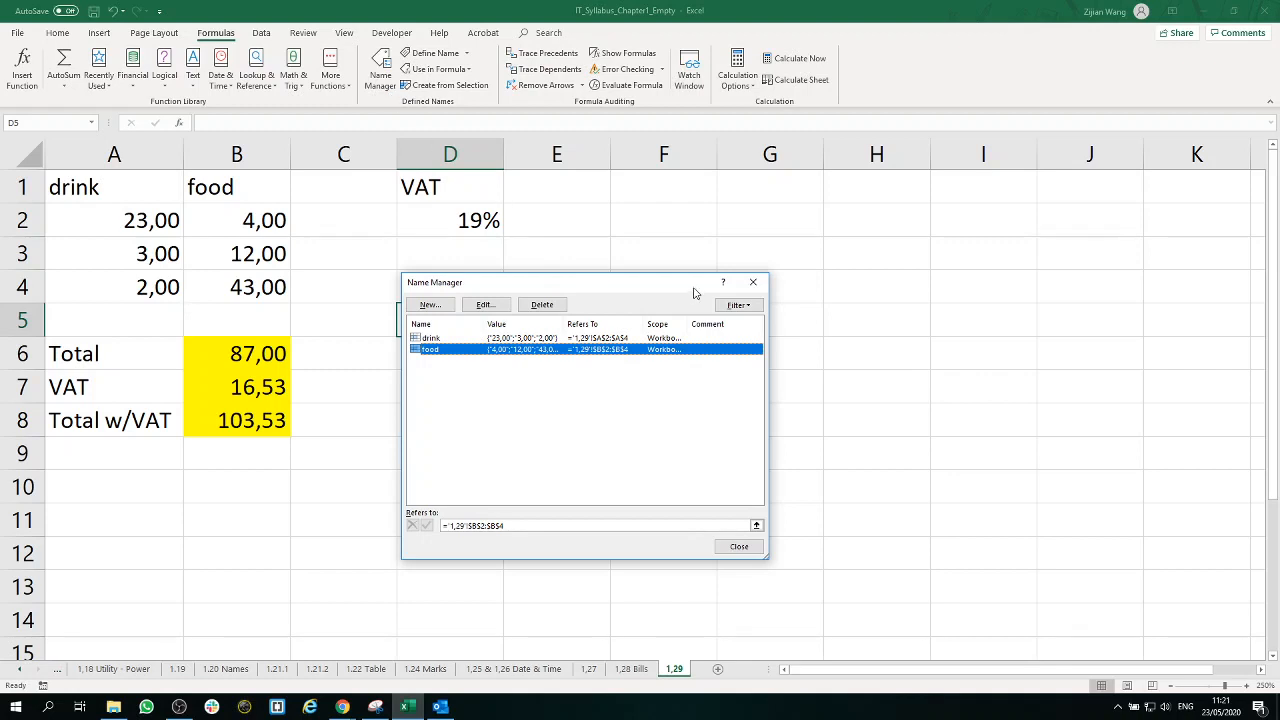
left_click(753, 282)
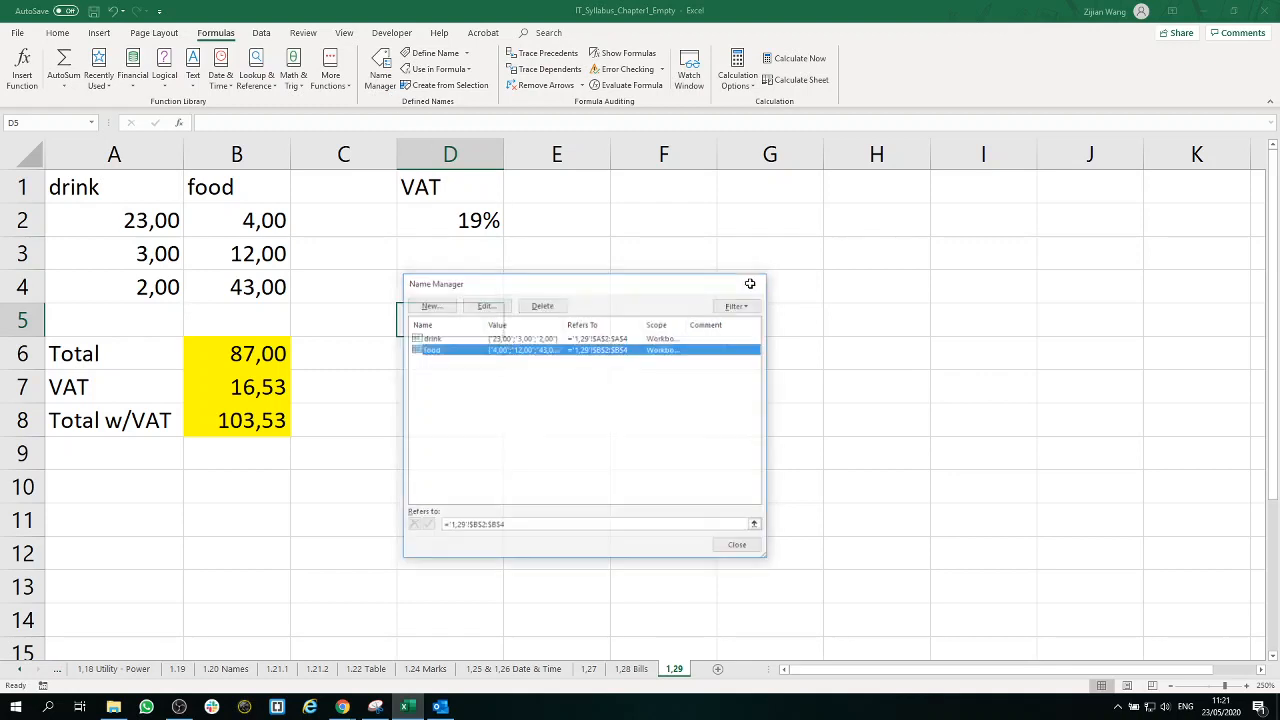
Replace the cell range in the Total formula in B6 with the defined names, making it =SUM(drink;food).
double_click(274, 354)
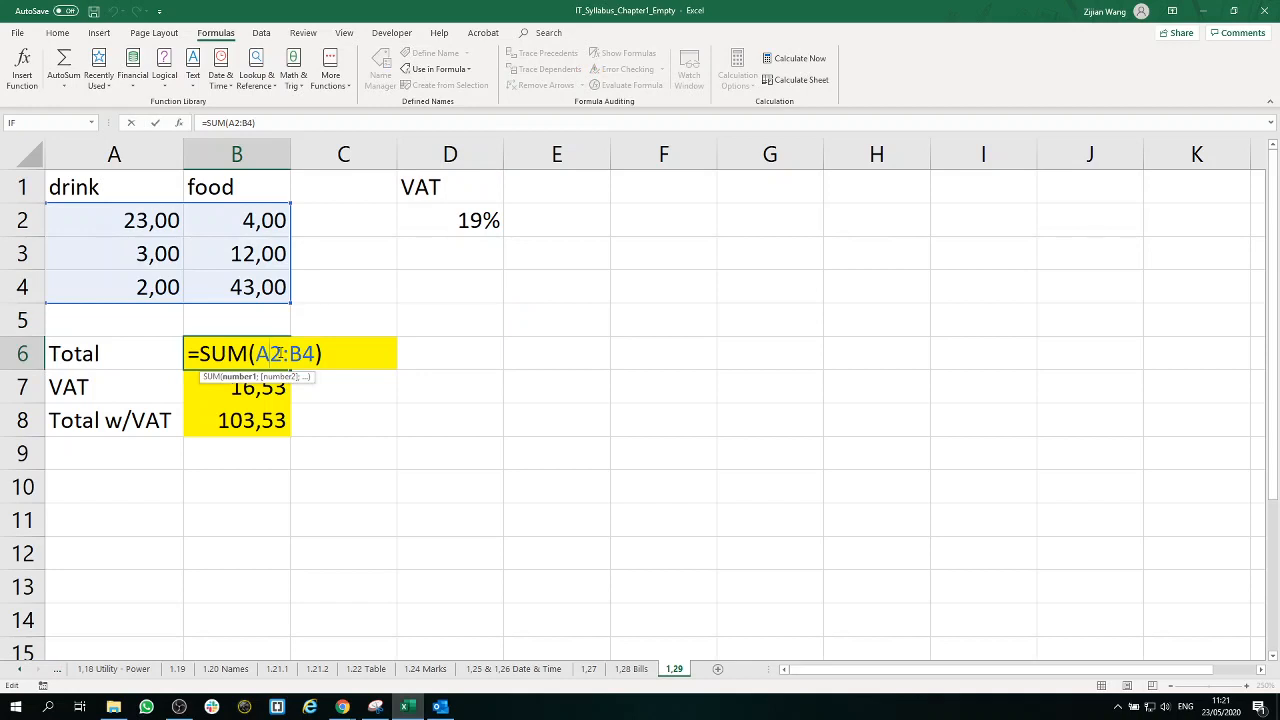
left_click_drag(259, 352, 314, 350)
left_click(270, 352)
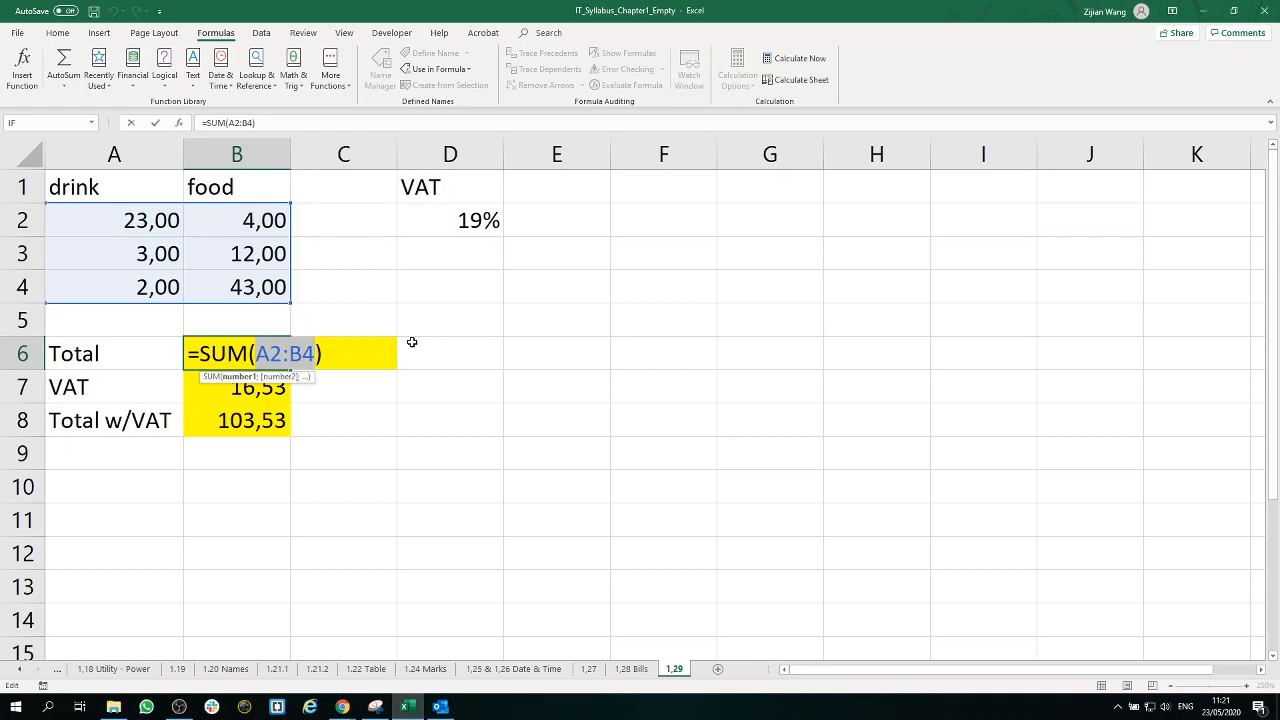
type("drink")
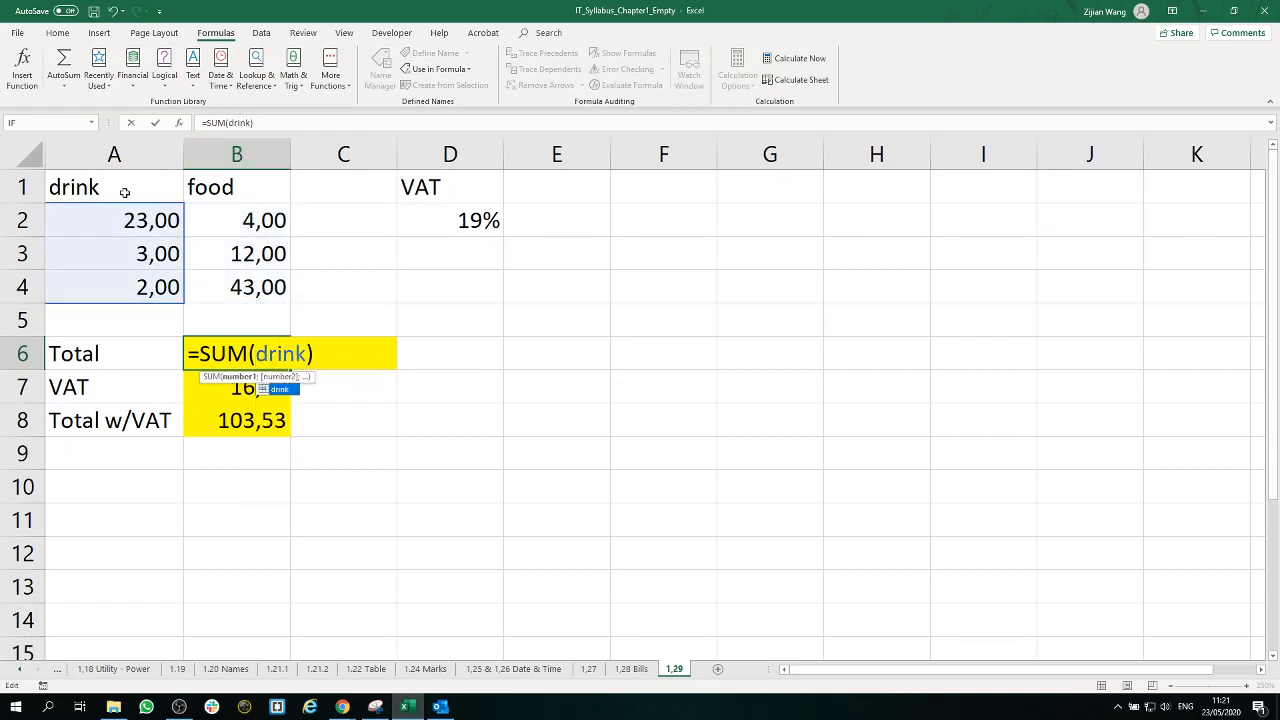
type(";")
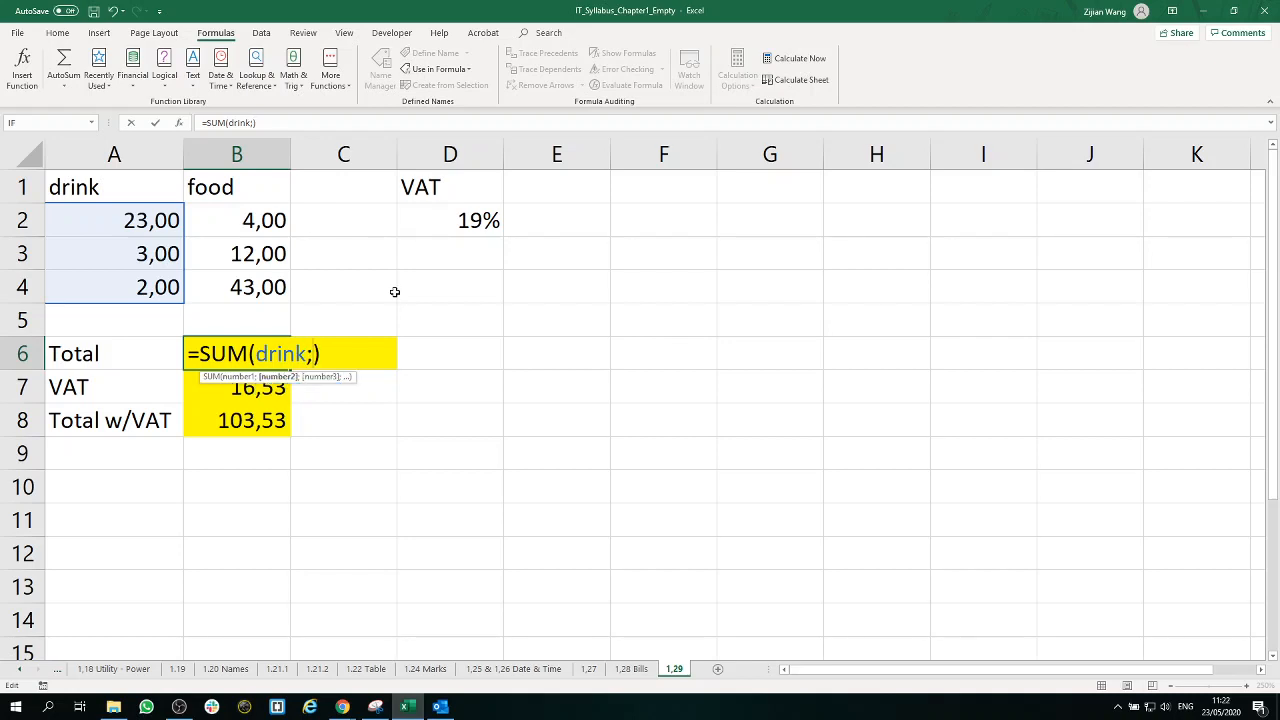
type("food")
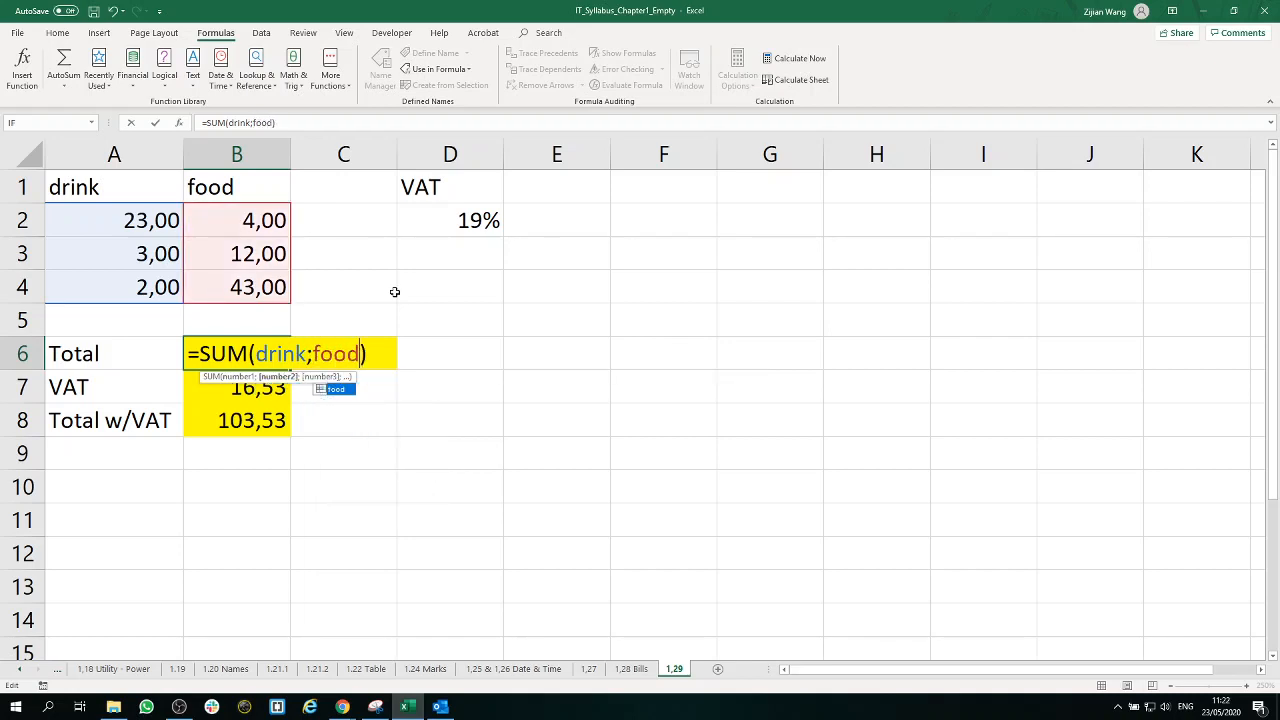
left_click(390, 348)
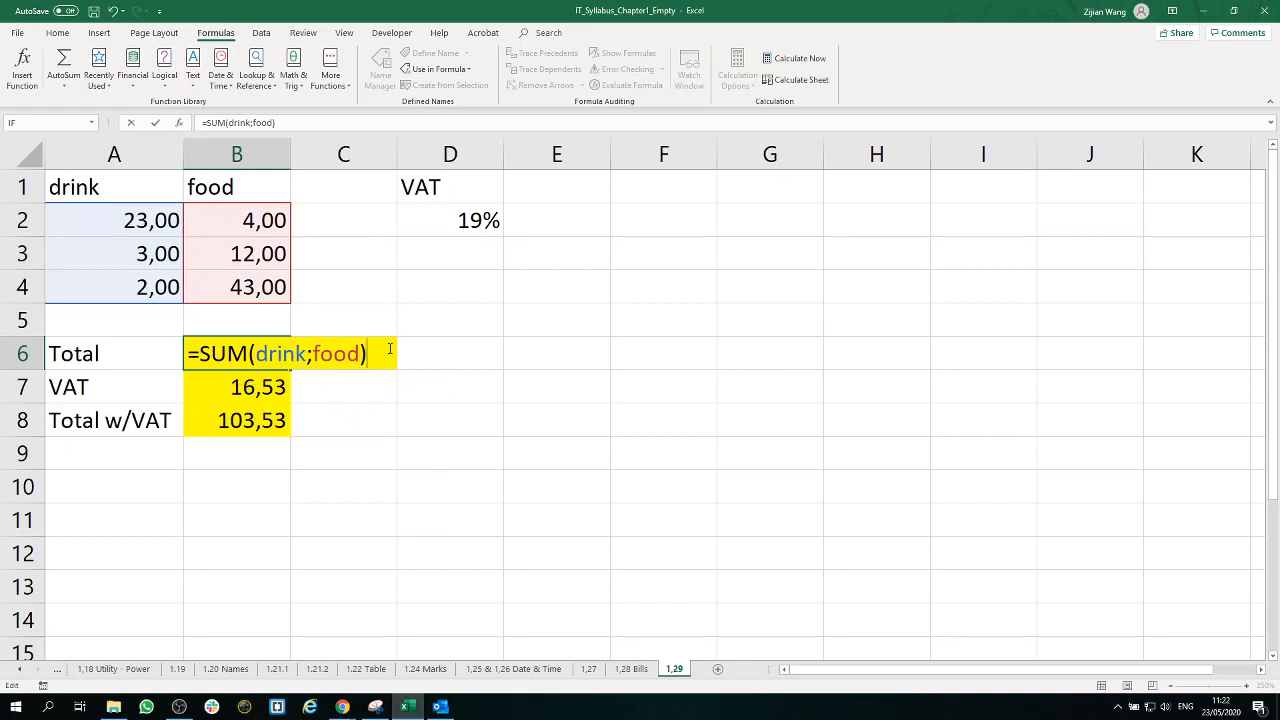
key("Return")
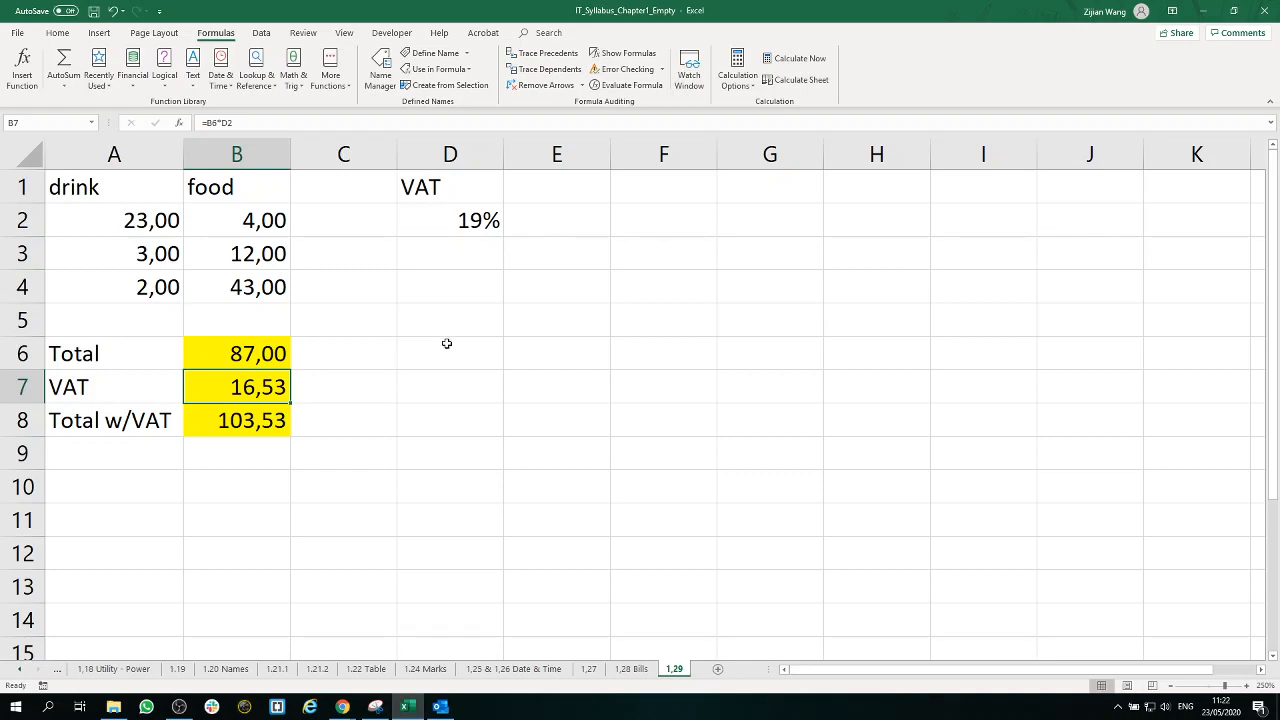
left_click(475, 388)
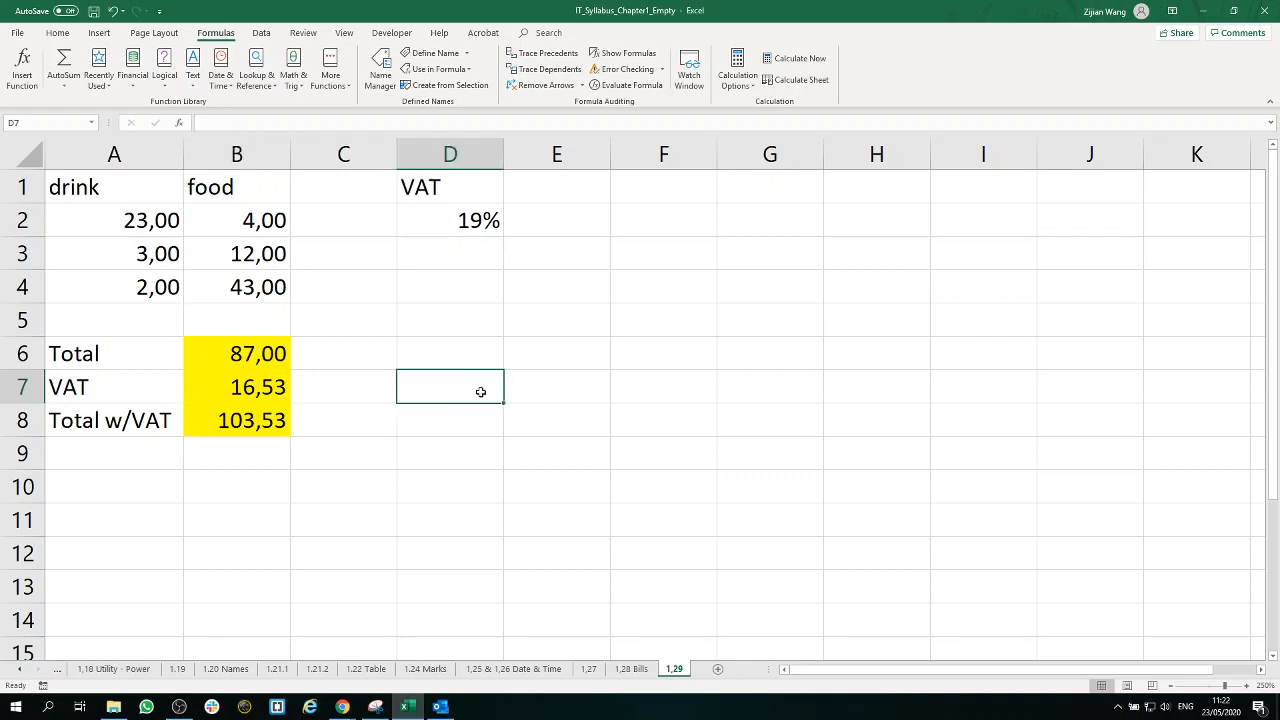
left_click(568, 463)
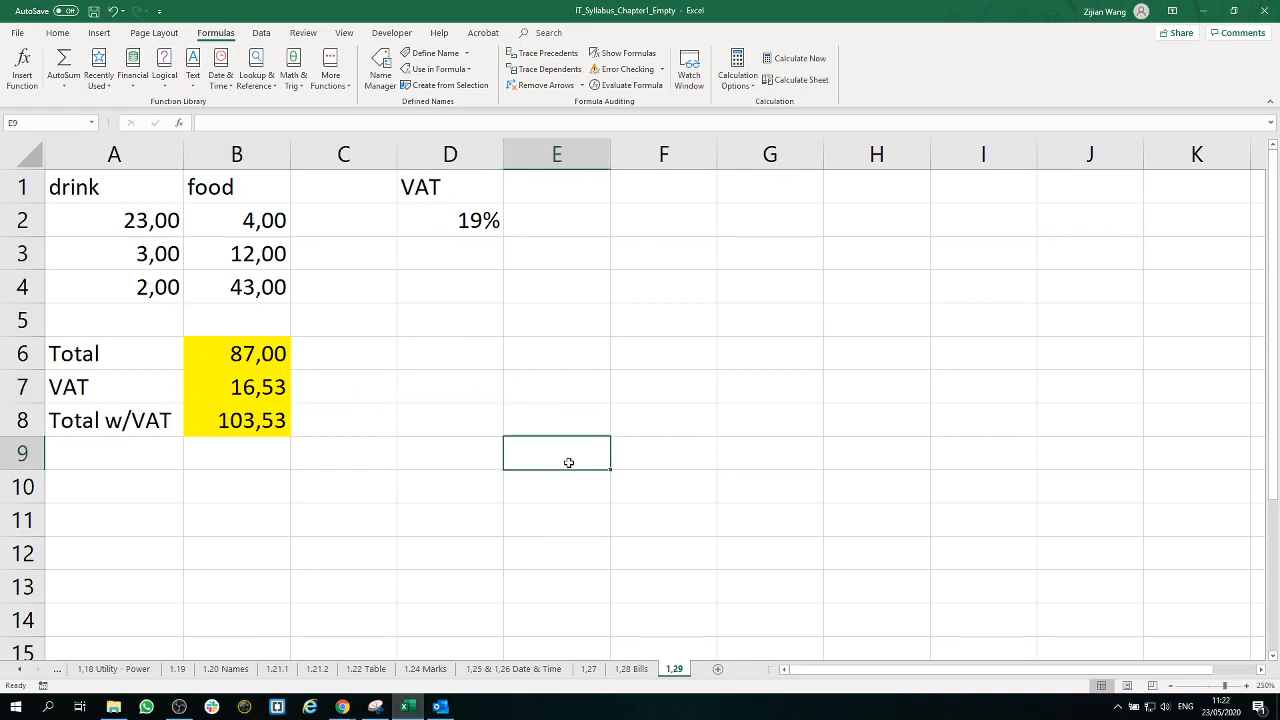